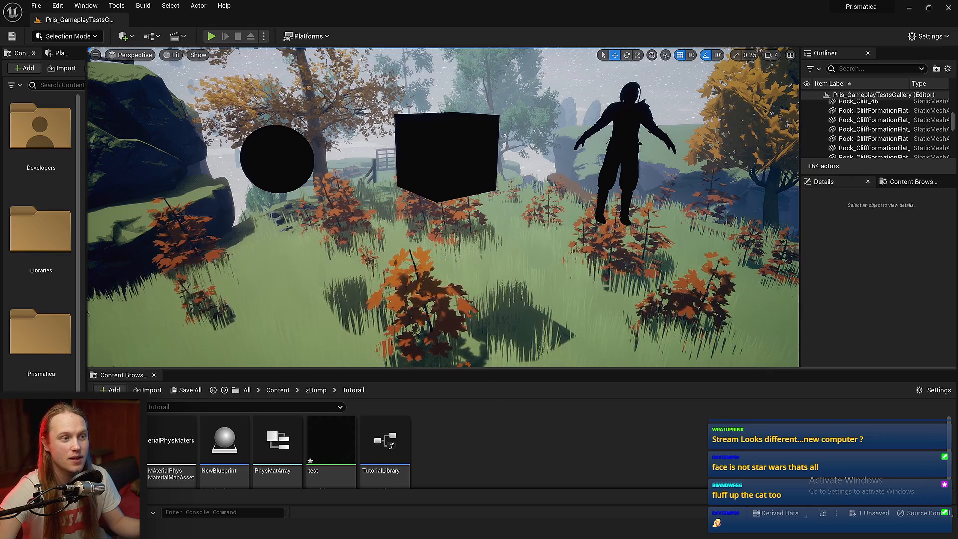
Step: Select the character, the cube and the sphere together in the level viewport
{"action": "left_click", "coordinate": [616, 160]}
{"action": "left_click", "coordinate": [445, 159], "text": "shift"}
{"action": "left_click", "coordinate": [288, 164], "text": "shift"}
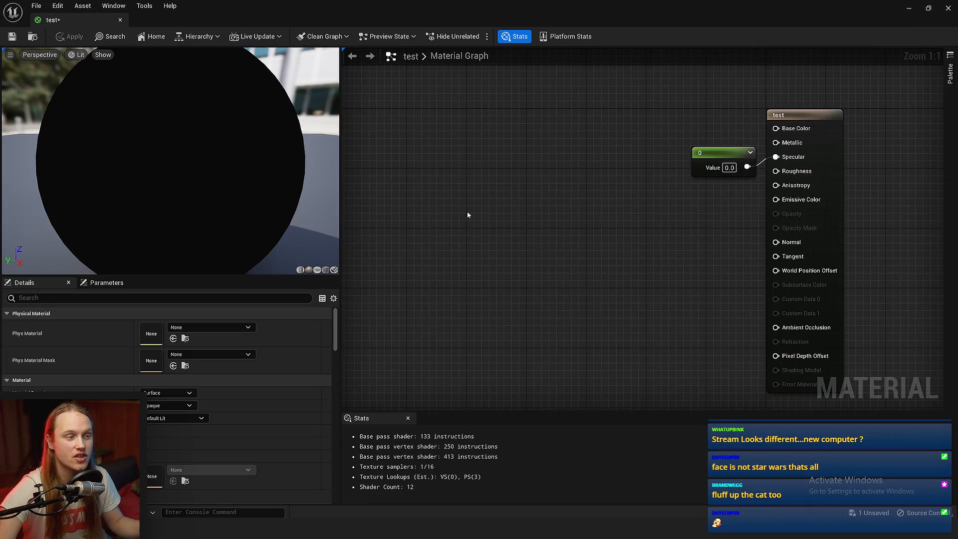
Step: Add a Noise node in empty space beside the material output in the test material graph
{"action": "right_click_drag", "start_coordinate": [468, 214], "coordinate": [405, 287]}
{"action": "right_click_drag", "start_coordinate": [514, 292], "coordinate": [434, 230]}
{"action": "left_click", "coordinate": [599, 198]}
{"action": "left_click", "coordinate": [472, 222]}
{"action": "right_click_drag", "start_coordinate": [362, 133], "coordinate": [481, 216]}
{"action": "right_click", "coordinate": [475, 195]}
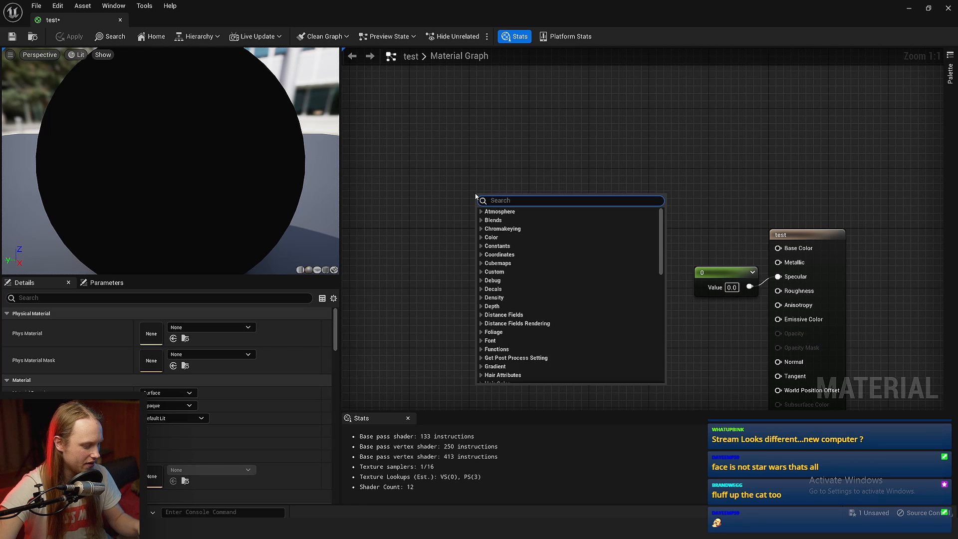
{"action": "type", "text": "nois"}
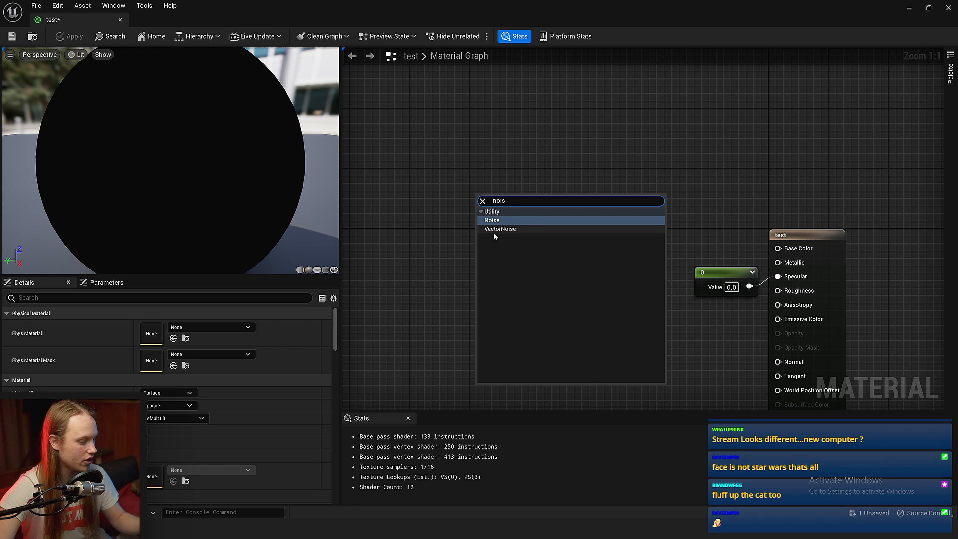
{"action": "type", "text": "e"}
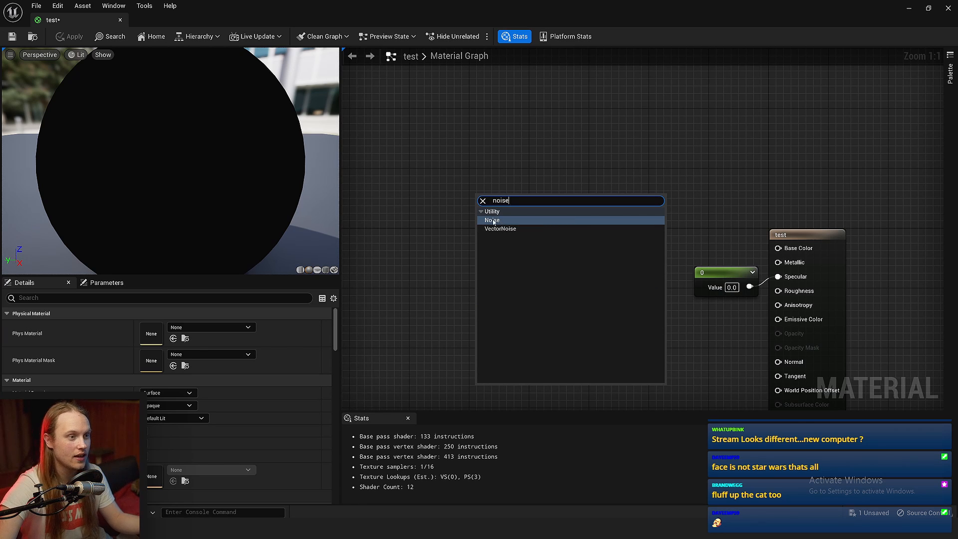
{"action": "left_click", "coordinate": [501, 221]}
{"action": "left_click_drag", "start_coordinate": [653, 150], "coordinate": [643, 154]}
Step: Add a Texture Sample node above the Noise node and assign the 2048_Clouds texture to it
{"action": "left_click_drag", "start_coordinate": [515, 209], "coordinate": [509, 259]}
{"action": "left_click", "coordinate": [502, 149]}
{"action": "right_click_drag", "start_coordinate": [501, 132], "coordinate": [507, 154]}
{"action": "key", "text": "t"}
{"action": "left_click", "coordinate": [507, 155]}
{"action": "scroll", "coordinate": [538, 225], "scroll_direction": "up", "scroll_amount": 4}
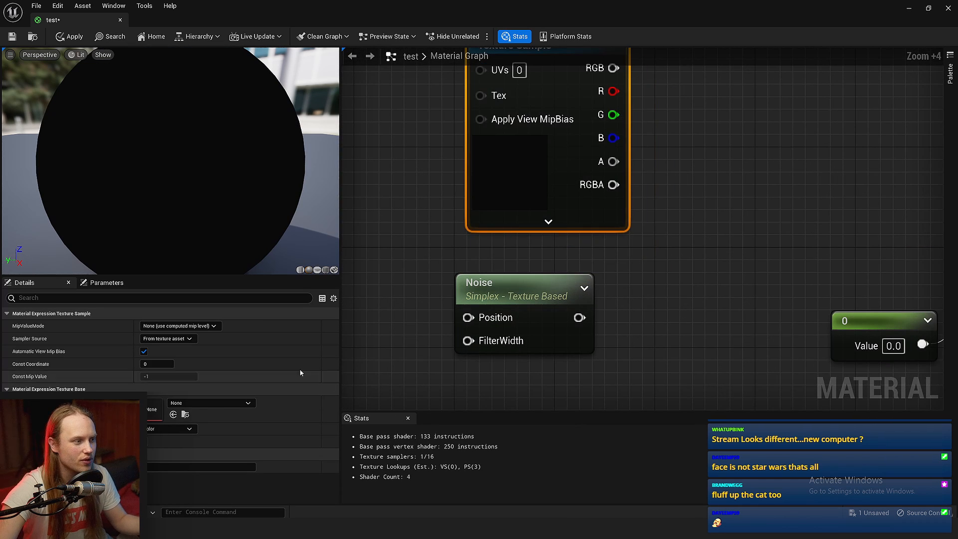
{"action": "left_click", "coordinate": [239, 403]}
{"action": "scroll", "coordinate": [228, 324], "scroll_direction": "down", "scroll_amount": 1}
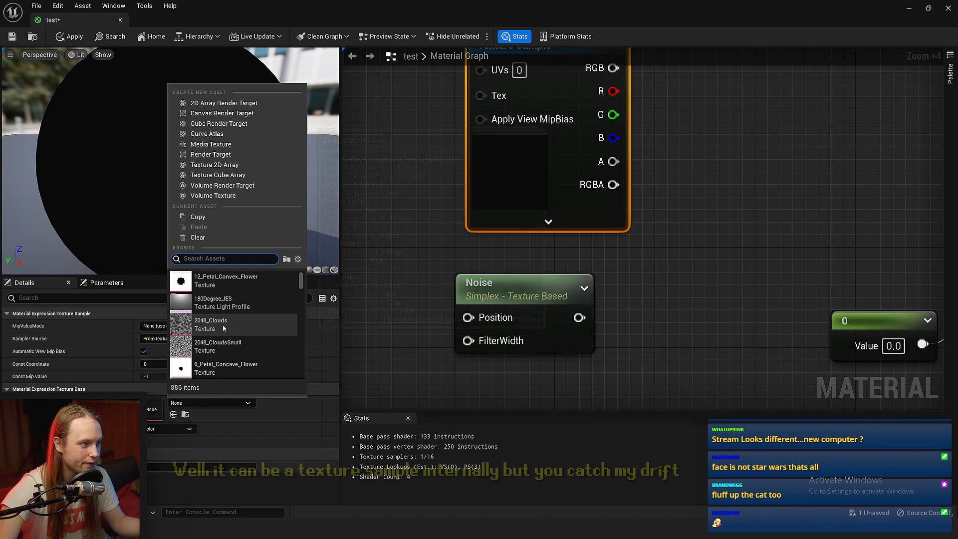
{"action": "left_click", "coordinate": [228, 324]}
{"action": "scroll", "coordinate": [506, 235], "scroll_direction": "up", "scroll_amount": 3}
{"action": "scroll", "coordinate": [507, 235], "scroll_direction": "down", "scroll_amount": 4}
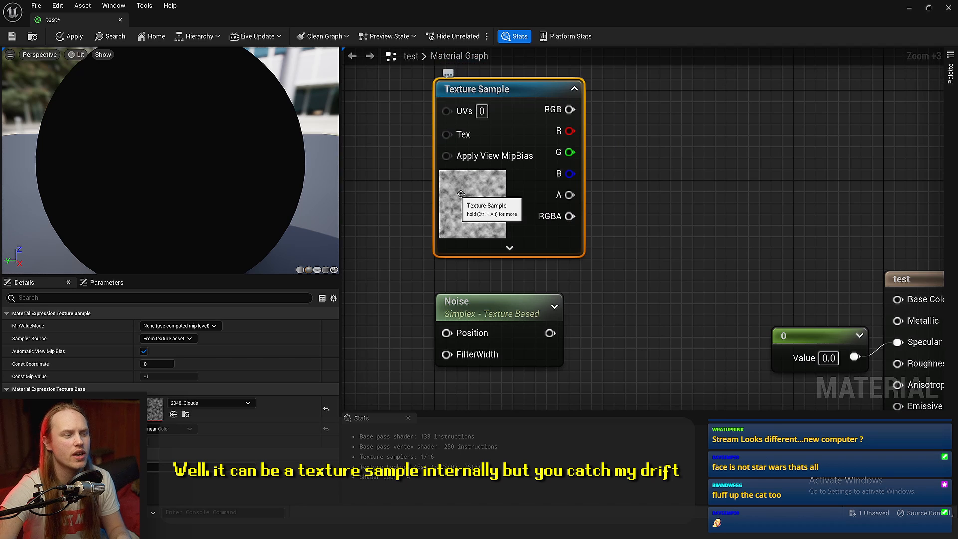
Step: Delete the Texture Sample node from the material graph
{"action": "mouse_move", "coordinate": [466, 319]}
{"action": "left_mouse_down"}
{"action": "mouse_move", "coordinate": [511, 341]}
{"action": "mouse_move", "coordinate": [455, 292]}
{"action": "mouse_move", "coordinate": [475, 324]}
{"action": "mouse_move", "coordinate": [464, 325]}
{"action": "left_mouse_up"}
{"action": "left_click_drag", "start_coordinate": [484, 203], "coordinate": [504, 222]}
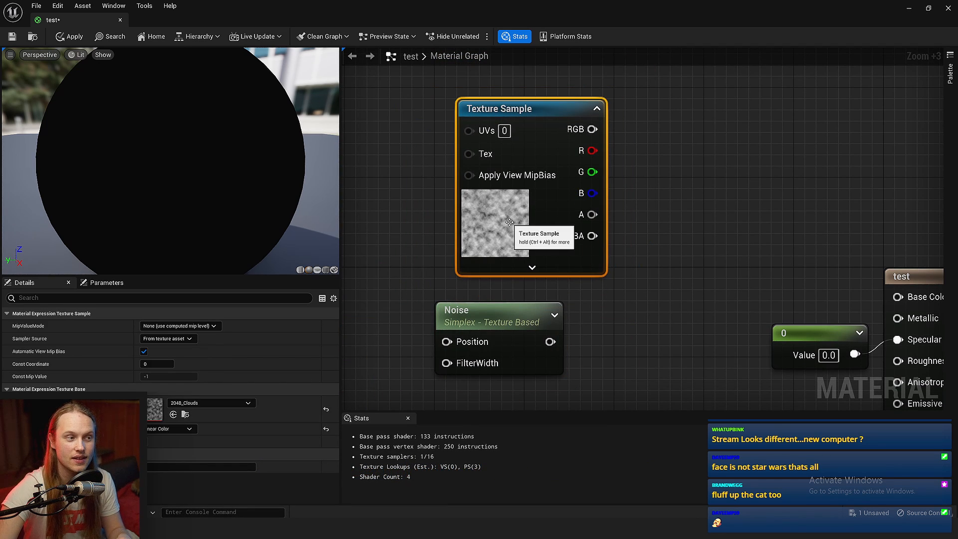
{"action": "key", "text": "Delete"}
Step: Reposition the Noise node and connect its output to the material's Base Color input
{"action": "left_click_drag", "start_coordinate": [513, 314], "coordinate": [534, 280]}
{"action": "right_click_drag", "start_coordinate": [644, 233], "coordinate": [604, 171]}
{"action": "left_click", "coordinate": [603, 171]}
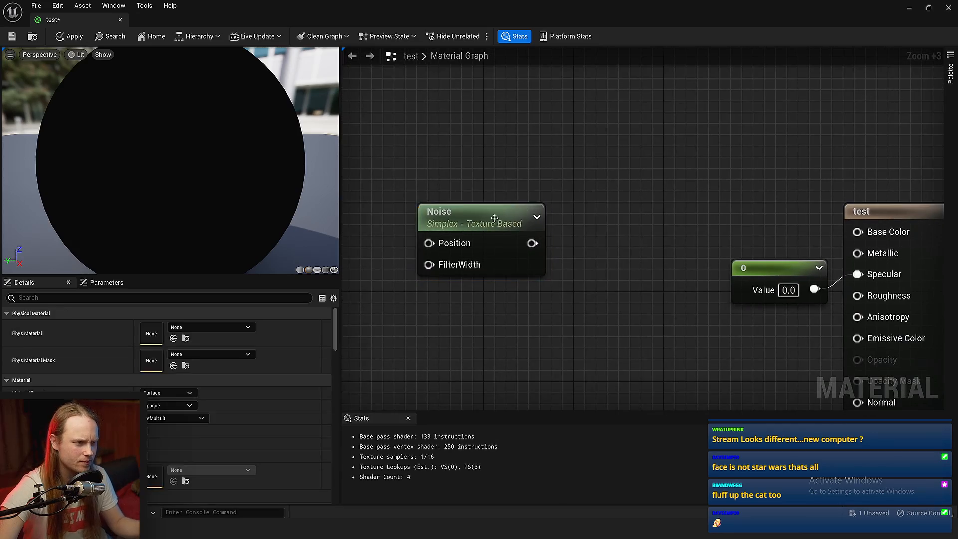
{"action": "left_click_drag", "start_coordinate": [523, 220], "coordinate": [579, 211]}
{"action": "left_click", "coordinate": [613, 219]}
{"action": "right_click_drag", "start_coordinate": [612, 219], "coordinate": [614, 231]}
{"action": "left_click_drag", "start_coordinate": [583, 245], "coordinate": [855, 245]}
{"action": "right_click_drag", "start_coordinate": [575, 166], "coordinate": [669, 196]}
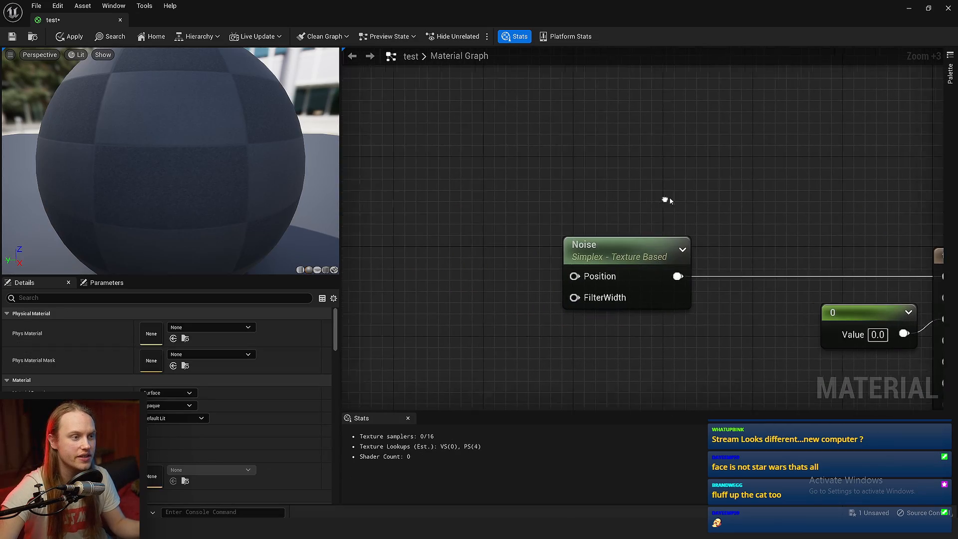
{"action": "left_click_drag", "start_coordinate": [624, 251], "coordinate": [659, 252]}
{"action": "left_click", "coordinate": [559, 230]}
{"action": "right_click_drag", "start_coordinate": [571, 212], "coordinate": [344, 206]}
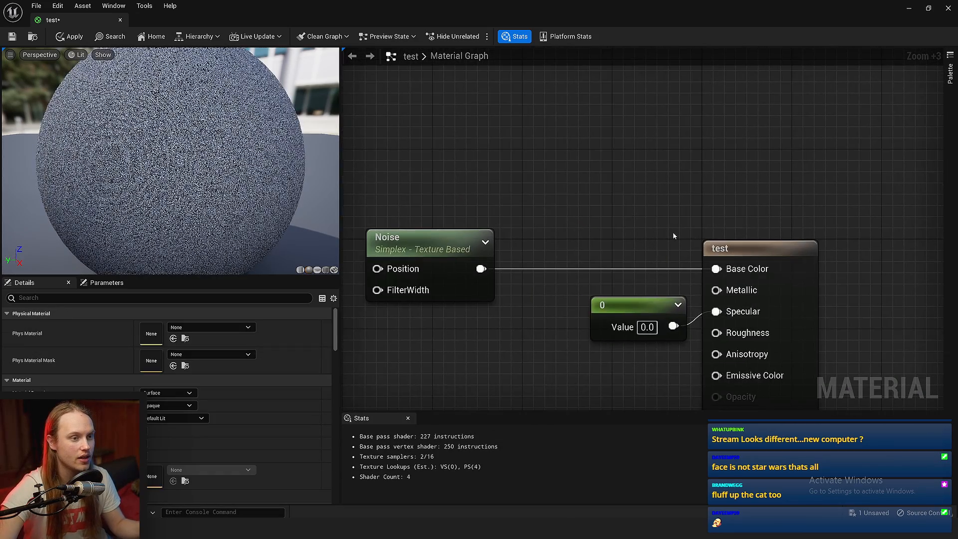
Step: Check the noise on the preview sphere and lower the Noise node's scale to below 0.1
{"action": "right_click_drag", "start_coordinate": [673, 231], "coordinate": [760, 266]}
{"action": "left_click_drag", "start_coordinate": [212, 139], "coordinate": [212, 193]}
{"action": "scroll", "coordinate": [212, 138], "scroll_direction": "up", "scroll_amount": 5}
{"action": "scroll", "coordinate": [212, 165], "scroll_direction": "down", "scroll_amount": 10}
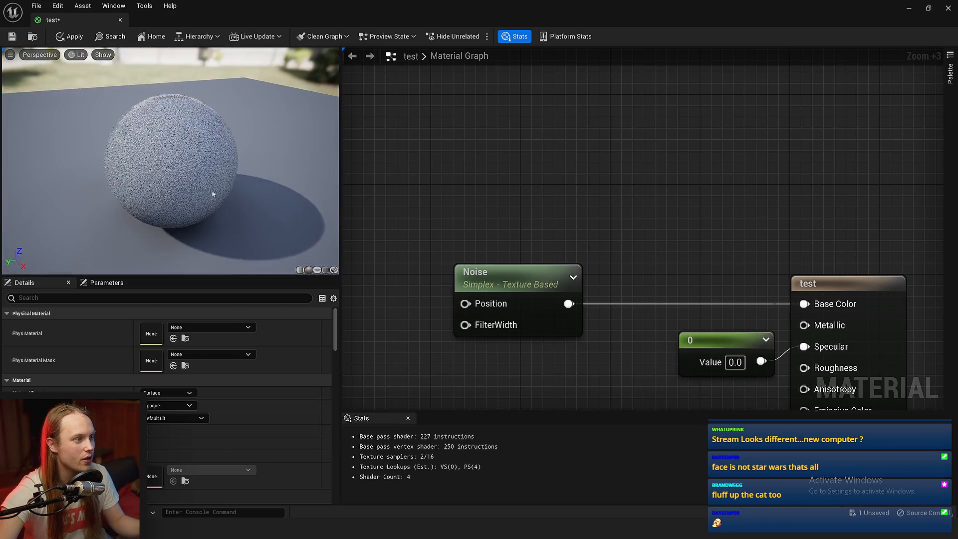
{"action": "scroll", "coordinate": [212, 193], "scroll_direction": "up", "scroll_amount": 4}
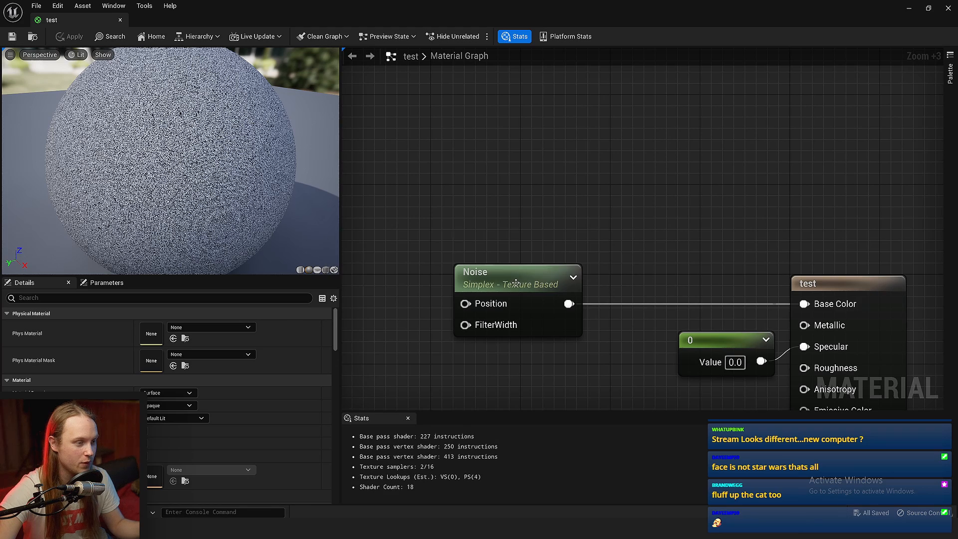
{"action": "left_click", "coordinate": [515, 283]}
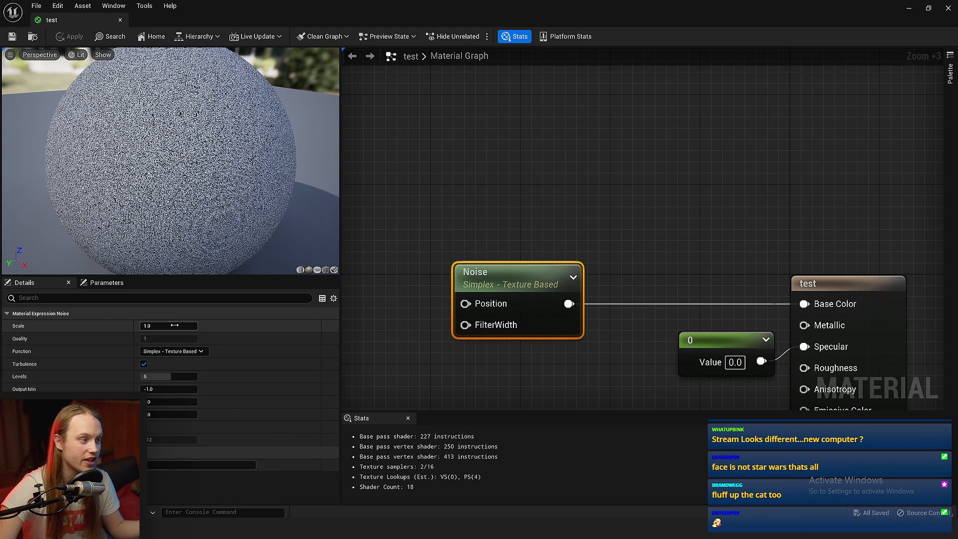
{"action": "left_click_drag", "start_coordinate": [174, 325], "coordinate": [167, 325]}
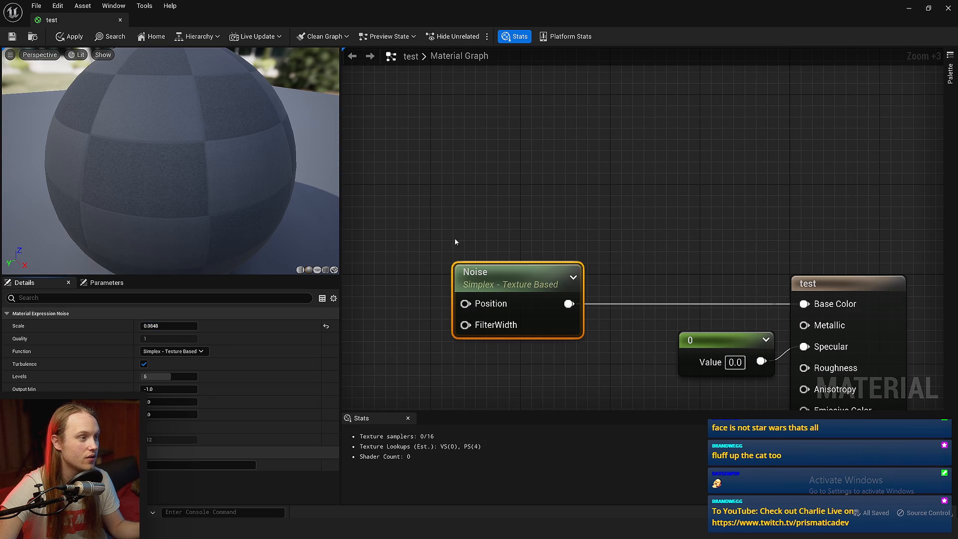
Step: Add an Absolute World Position node in the space before the Noise node
{"action": "right_click_drag", "start_coordinate": [454, 238], "coordinate": [717, 244]}
{"action": "left_click", "coordinate": [605, 247]}
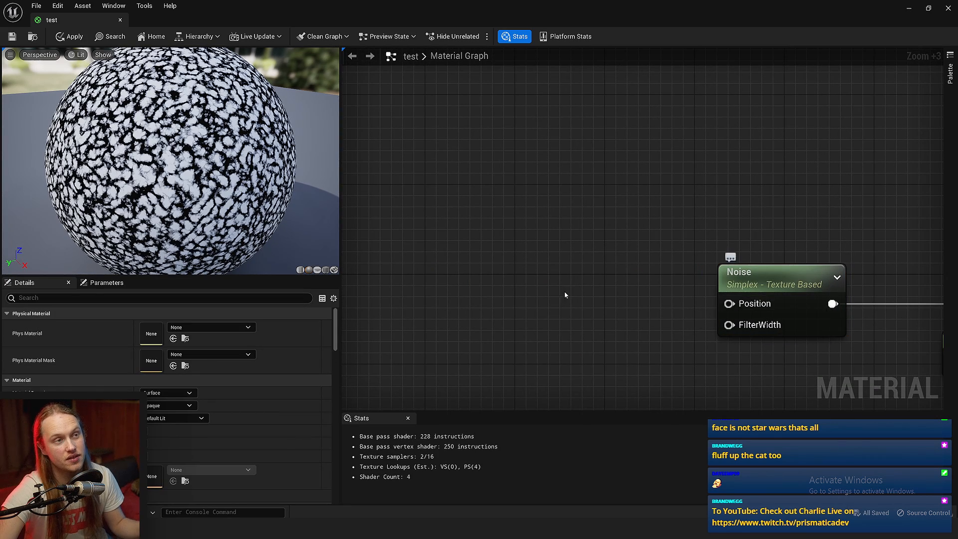
{"action": "right_click_drag", "start_coordinate": [565, 295], "coordinate": [567, 223]}
{"action": "type", "text": "worldpos"}
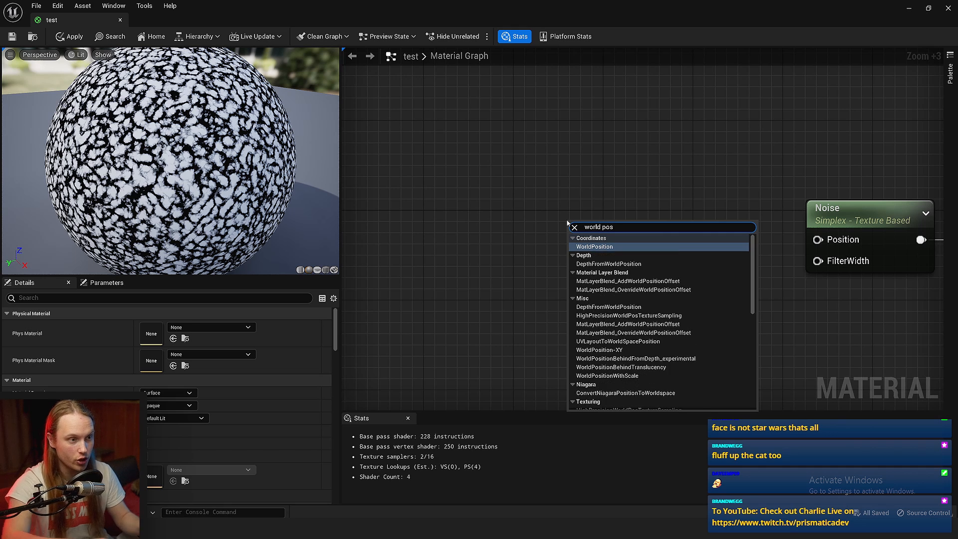
{"action": "key", "text": "Return"}
{"action": "right_click_drag", "start_coordinate": [603, 227], "coordinate": [495, 224]}
{"action": "left_click_drag", "start_coordinate": [505, 227], "coordinate": [451, 184]}
{"action": "left_click", "coordinate": [614, 200]}
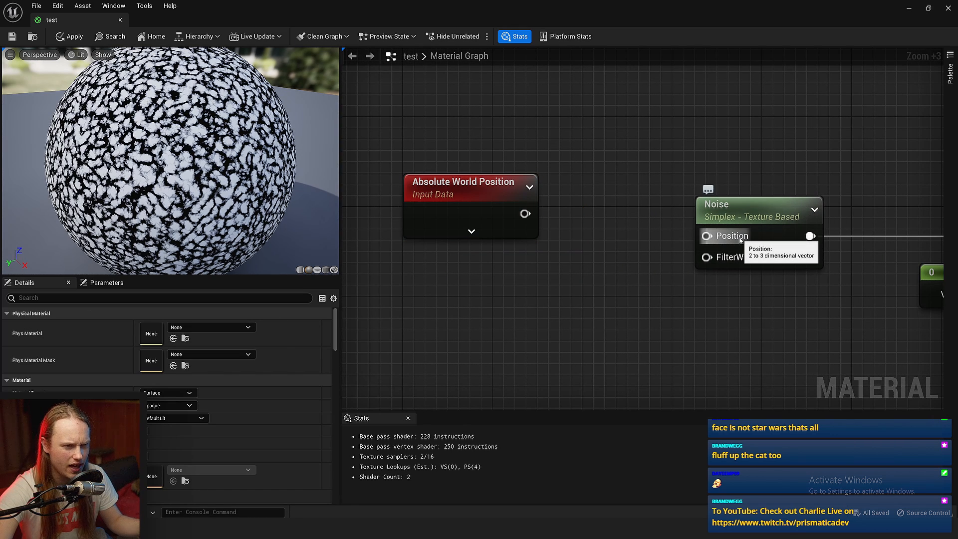
Step: Connect Absolute World Position to the Noise node's Position input and save the material
{"action": "right_click_drag", "start_coordinate": [656, 196], "coordinate": [606, 201]}
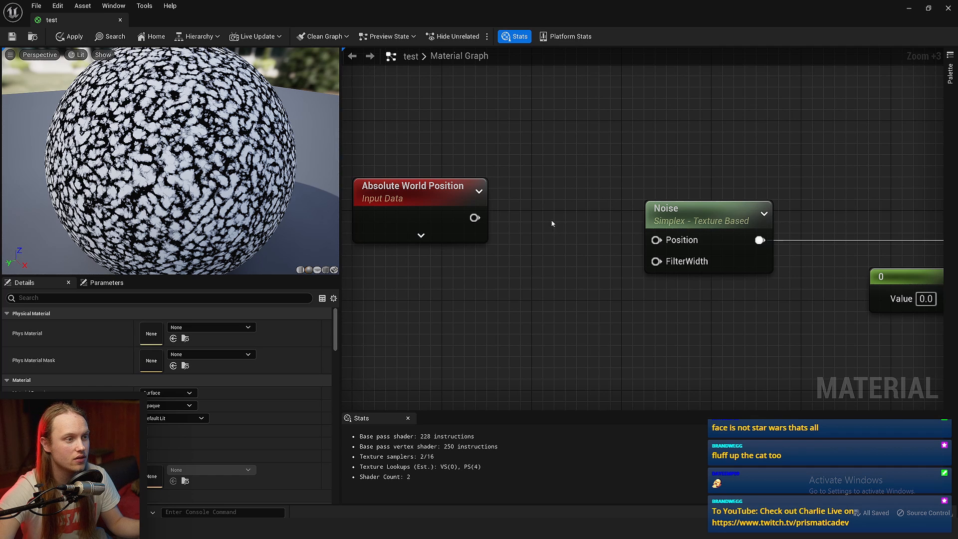
{"action": "left_click", "coordinate": [690, 226]}
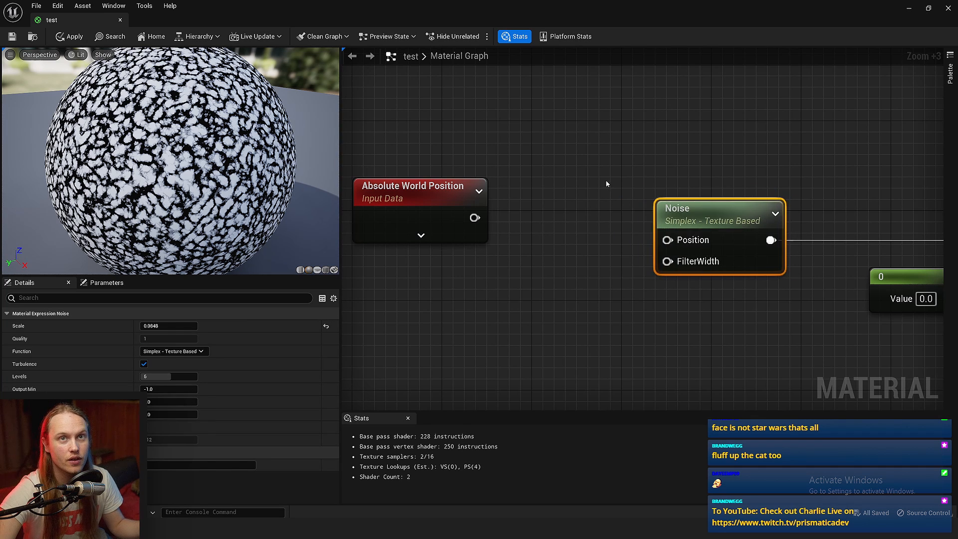
{"action": "right_click_drag", "start_coordinate": [605, 180], "coordinate": [566, 163]}
{"action": "right_click_drag", "start_coordinate": [611, 223], "coordinate": [762, 256]}
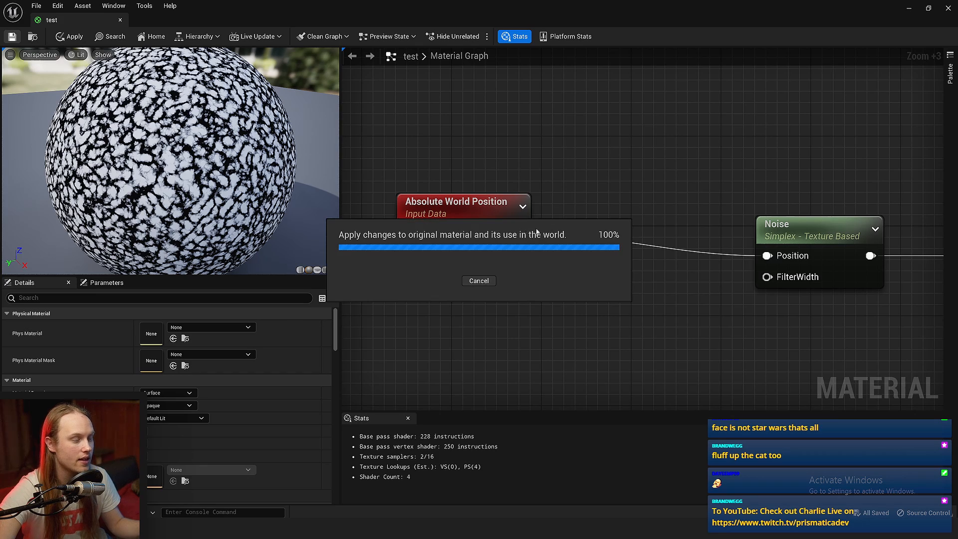
Step: Add a Multiply node before the Noise node and feed Absolute World Position into its A input
{"action": "right_click_drag", "start_coordinate": [613, 225], "coordinate": [574, 223]}
{"action": "key", "text": "m"}
{"action": "left_click", "coordinate": [569, 223]}
{"action": "left_click_drag", "start_coordinate": [479, 232], "coordinate": [581, 254]}
Step: Add a scalar parameter named Param to the Multiply node's B input and route the Multiply output to the Noise node's Position
{"action": "key", "text": "s"}
{"action": "left_click", "coordinate": [425, 304]}
{"action": "left_click", "coordinate": [600, 350]}
{"action": "left_click_drag", "start_coordinate": [538, 344], "coordinate": [581, 276]}
{"action": "left_click_drag", "start_coordinate": [630, 254], "coordinate": [727, 254]}
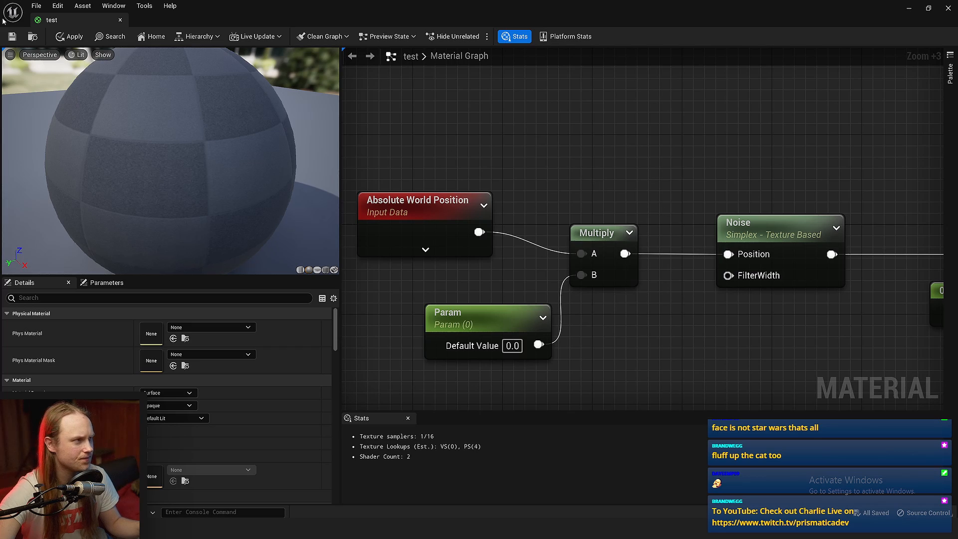
Step: Set the default value of the Param scalar parameter to about 2.097
{"action": "left_click", "coordinate": [483, 309]}
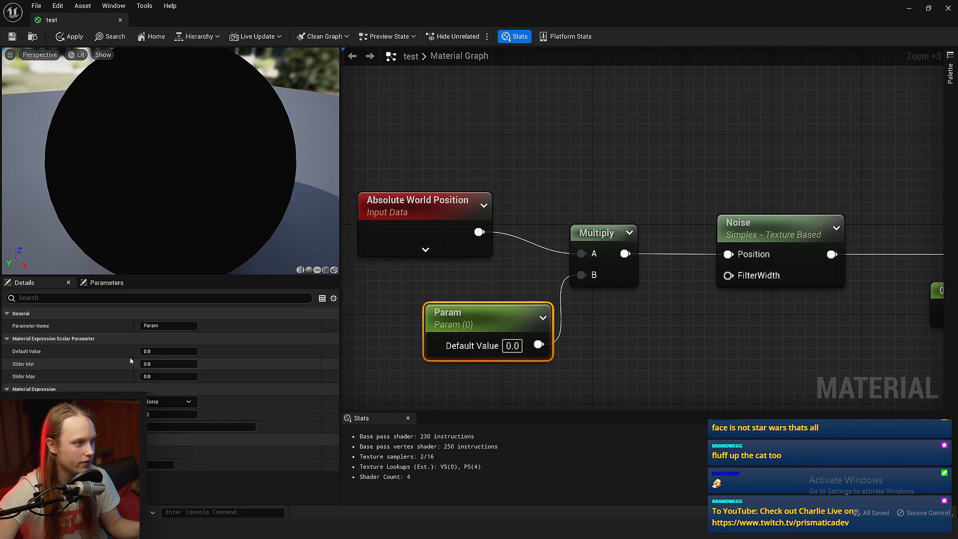
{"action": "left_click_drag", "start_coordinate": [155, 351], "coordinate": [184, 355]}
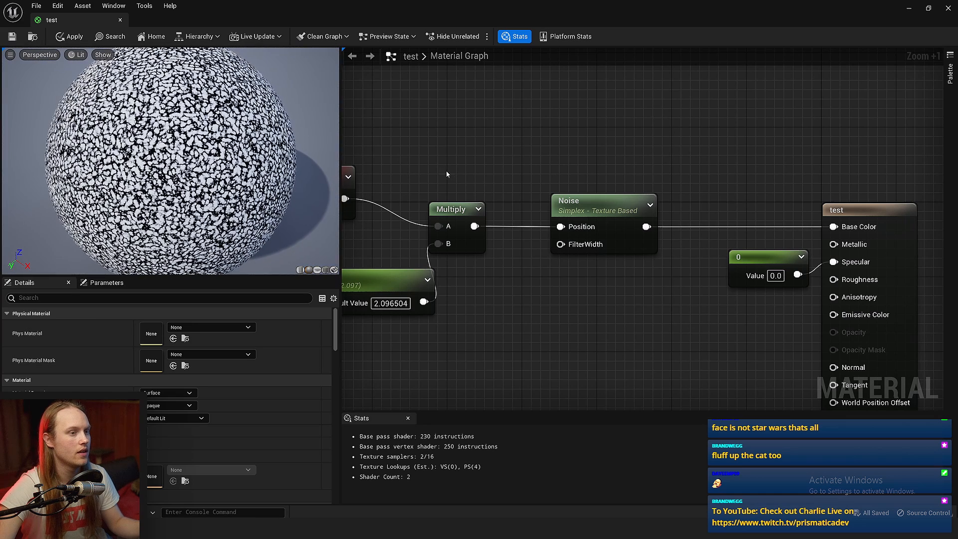
Step: Try the Gradient - Computational function on the Noise node, followed by Value - Computational
{"action": "right_click_drag", "start_coordinate": [447, 173], "coordinate": [490, 167]}
{"action": "mouse_move", "coordinate": [637, 221]}
{"action": "left_mouse_down"}
{"action": "mouse_move", "coordinate": [644, 193]}
{"action": "mouse_move", "coordinate": [624, 219]}
{"action": "left_mouse_up"}
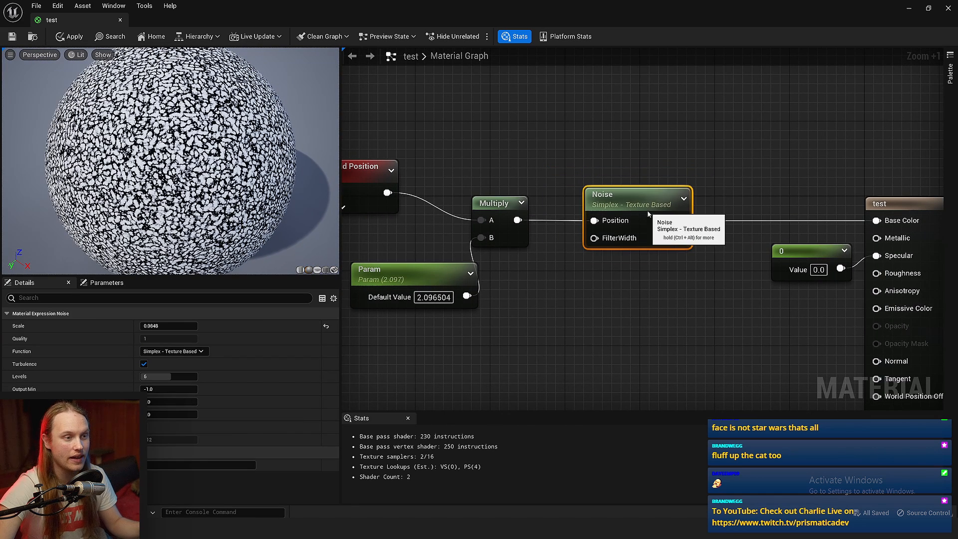
{"action": "scroll", "coordinate": [928, 215], "scroll_direction": "up", "scroll_amount": 5}
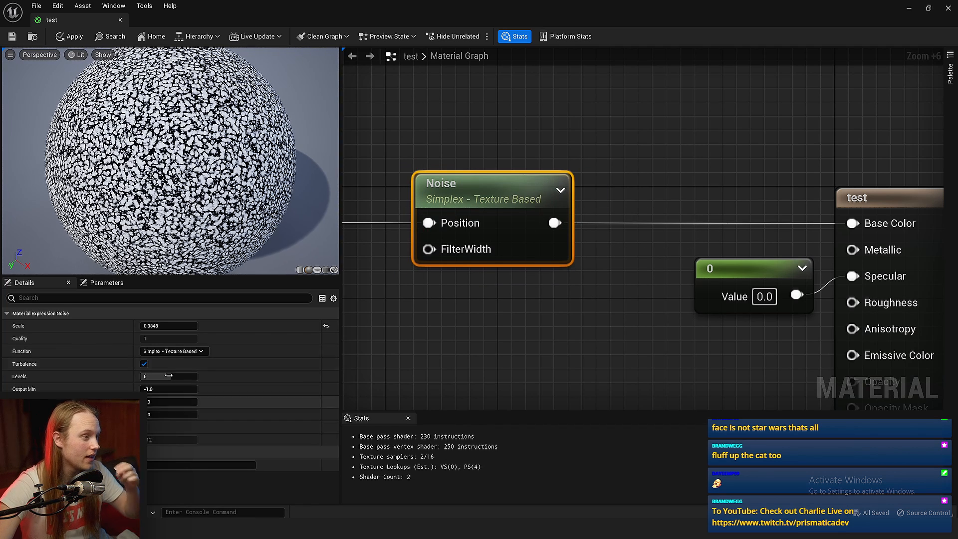
{"action": "left_click", "coordinate": [174, 351]}
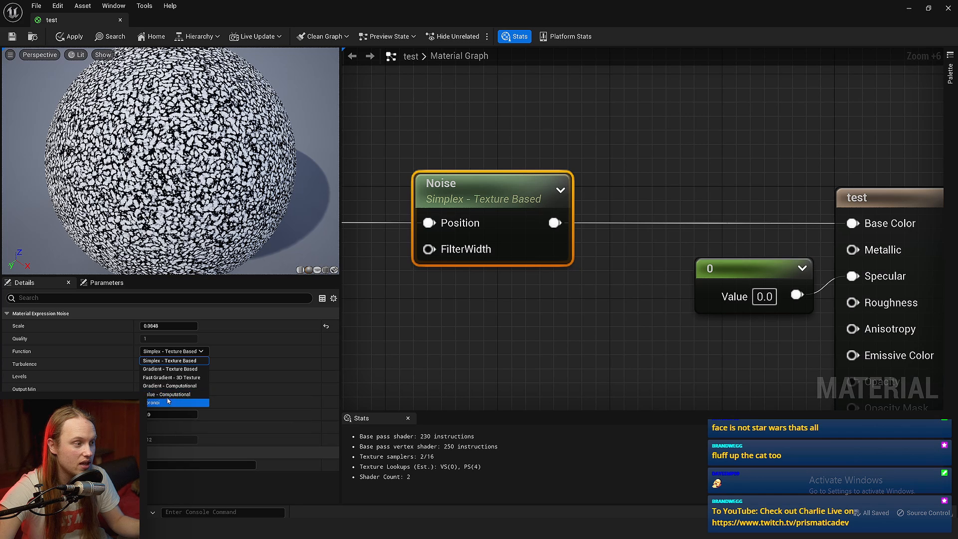
{"action": "left_click", "coordinate": [158, 386]}
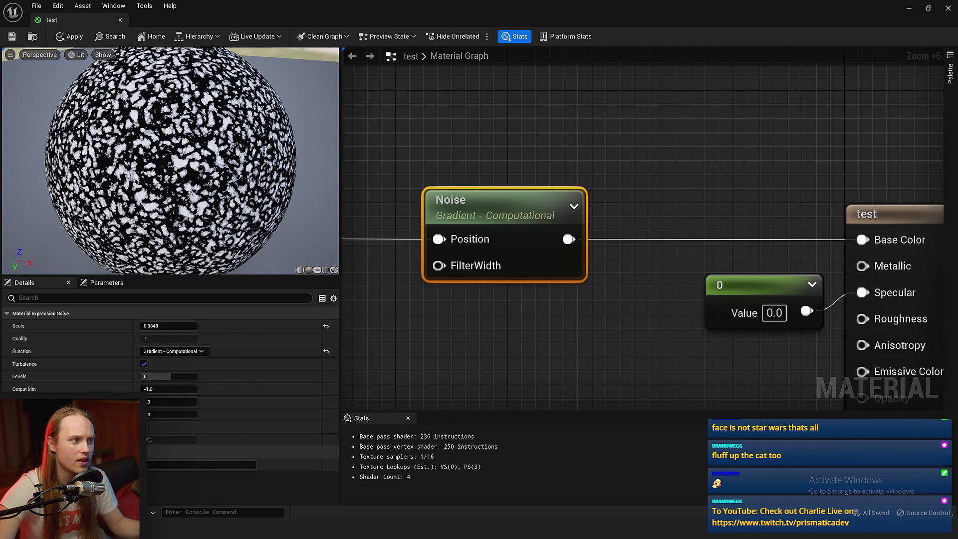
{"action": "left_click", "coordinate": [172, 351]}
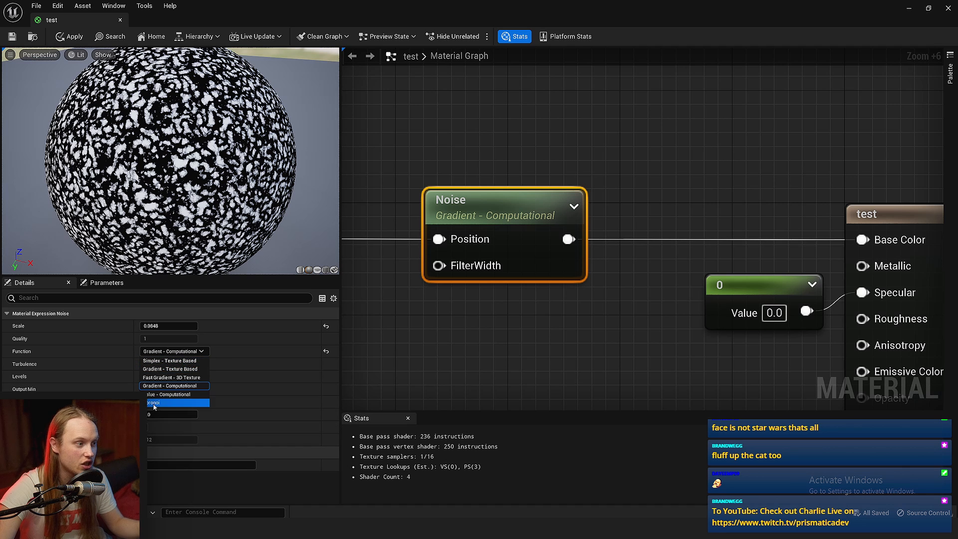
{"action": "left_click", "coordinate": [168, 394]}
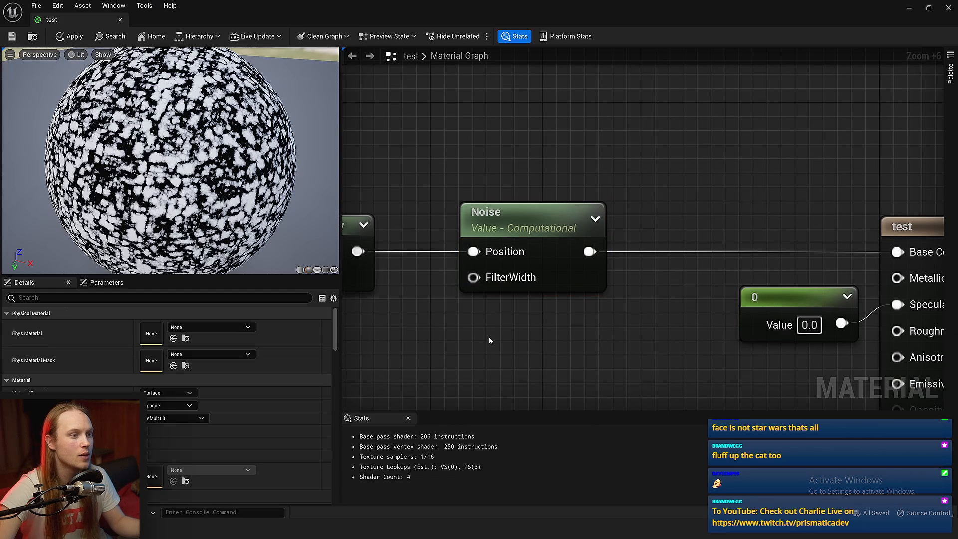
Step: Switch the Noise node's function to Voronoi and adjust the node's position in the graph
{"action": "left_click_drag", "start_coordinate": [524, 226], "coordinate": [496, 226]}
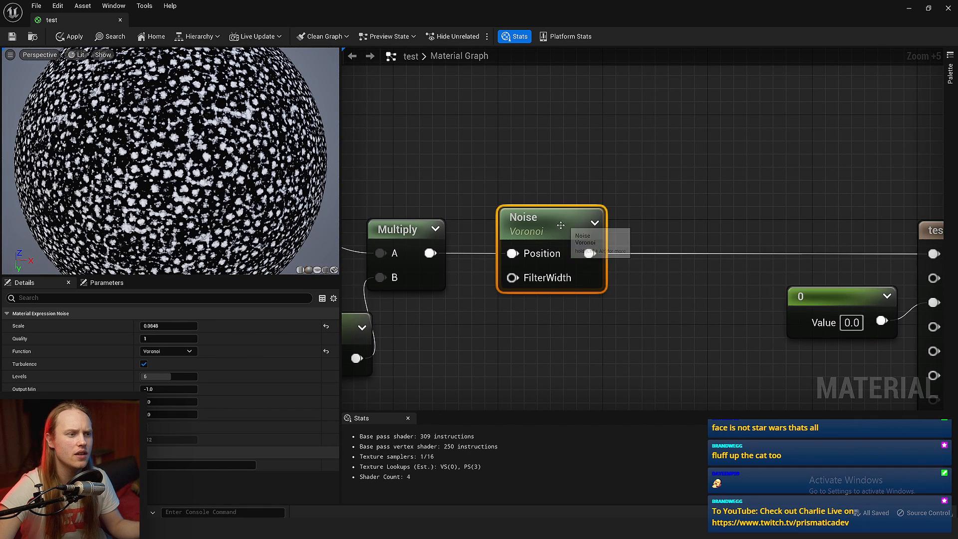
{"action": "mouse_move", "coordinate": [561, 225]}
{"action": "left_mouse_down"}
{"action": "mouse_move", "coordinate": [683, 146]}
{"action": "mouse_move", "coordinate": [625, 235]}
{"action": "mouse_move", "coordinate": [577, 230]}
{"action": "left_mouse_up"}
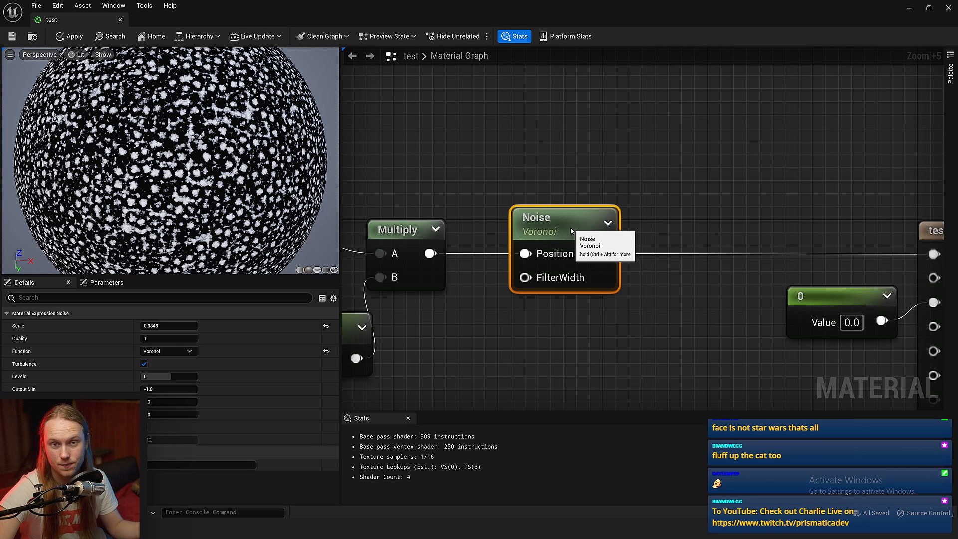
{"action": "scroll", "coordinate": [823, 133], "scroll_direction": "down", "scroll_amount": 4}
{"action": "left_click_drag", "start_coordinate": [681, 137], "coordinate": [444, 302]}
{"action": "right_click_drag", "start_coordinate": [714, 304], "coordinate": [560, 340]}
{"action": "left_click", "coordinate": [560, 340]}
{"action": "mouse_move", "coordinate": [573, 228]}
{"action": "left_mouse_down"}
{"action": "mouse_move", "coordinate": [624, 234]}
{"action": "mouse_move", "coordinate": [576, 236]}
{"action": "left_mouse_up"}
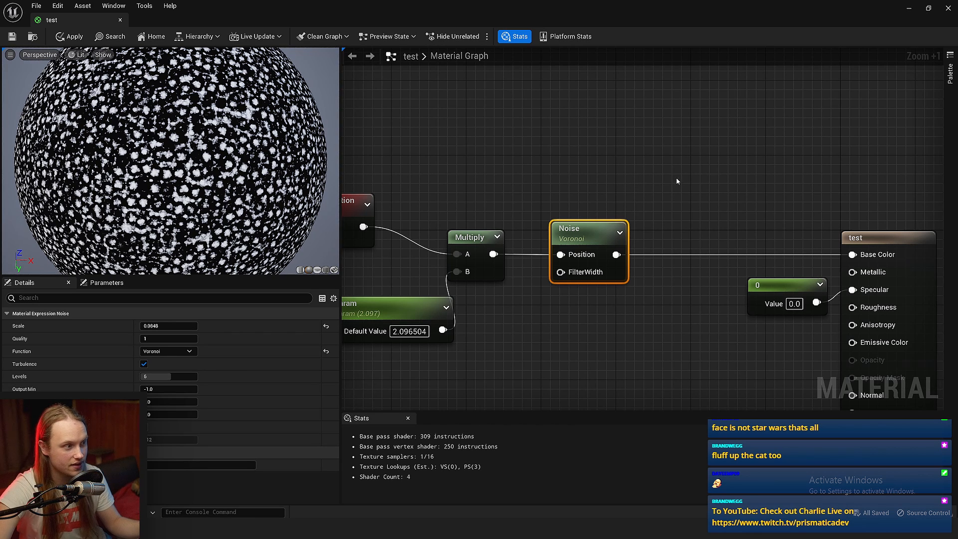
Step: Switch the Noise node's function to Fast Gradient - 3D Texture and raise its Levels to 8
{"action": "right_click_drag", "start_coordinate": [623, 201], "coordinate": [610, 203]}
{"action": "left_click", "coordinate": [610, 203]}
{"action": "left_click", "coordinate": [573, 235]}
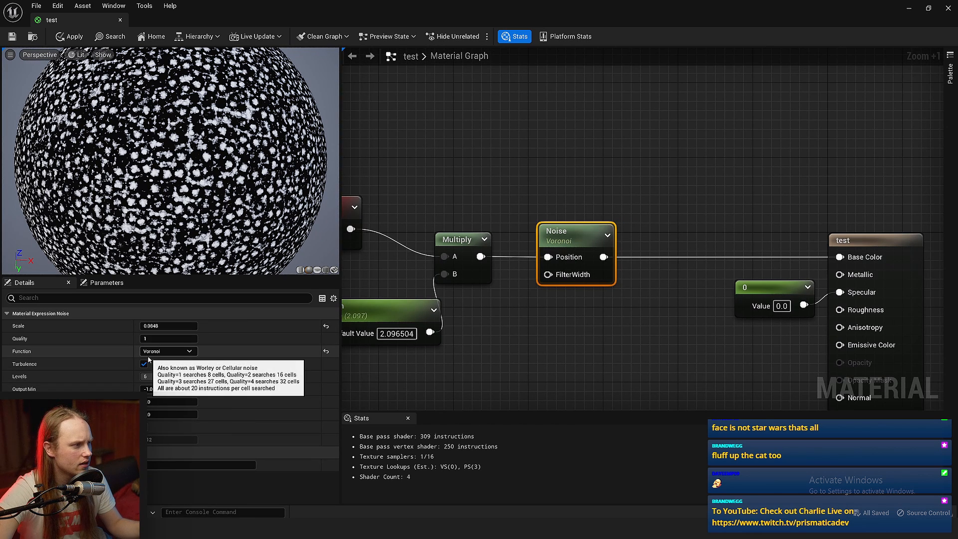
{"action": "left_click", "coordinate": [166, 352]}
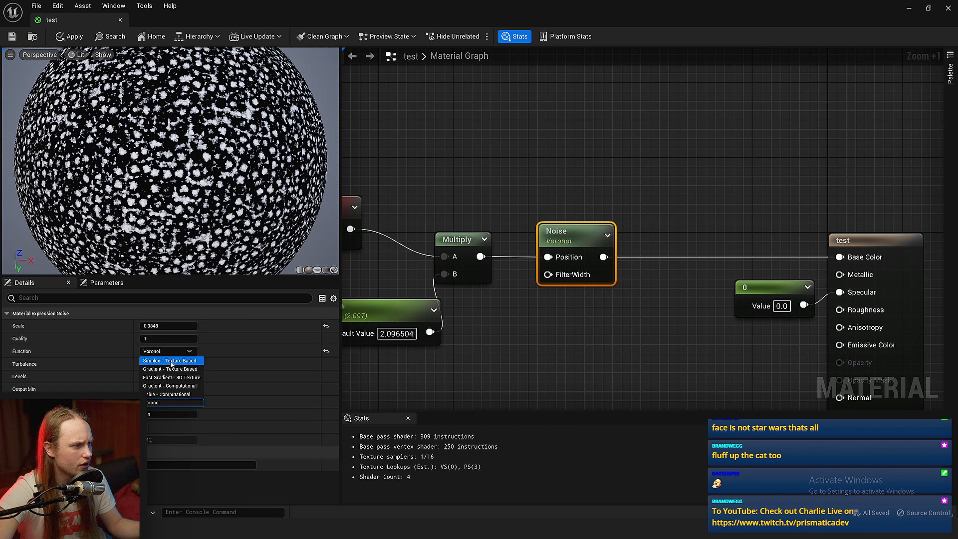
{"action": "left_click", "coordinate": [195, 377]}
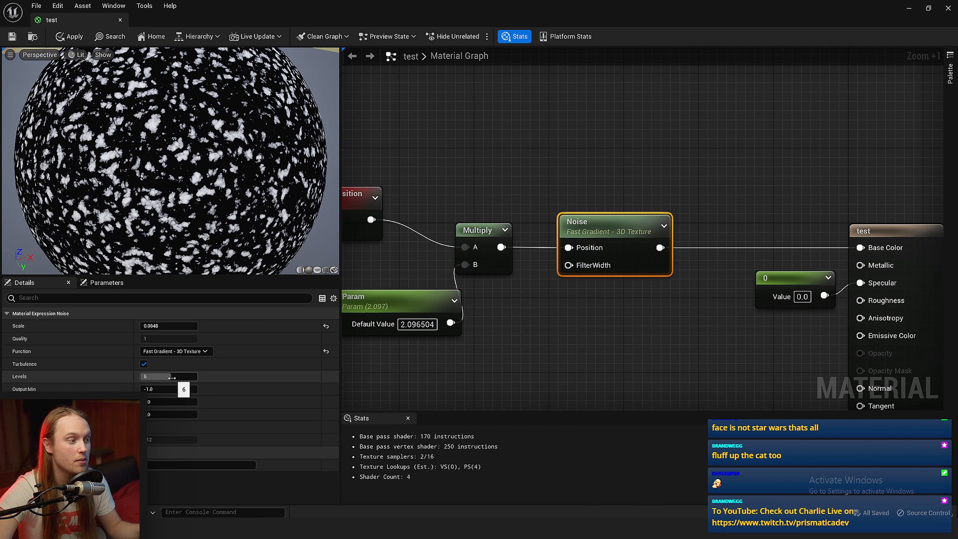
{"action": "mouse_move", "coordinate": [171, 380]}
{"action": "left_mouse_down"}
{"action": "mouse_move", "coordinate": [153, 379]}
{"action": "mouse_move", "coordinate": [183, 377]}
{"action": "left_mouse_up"}
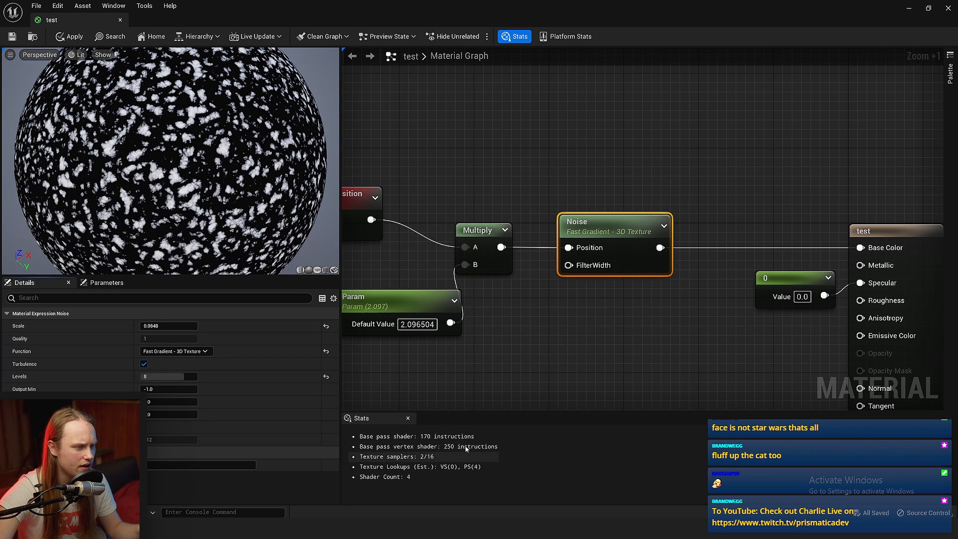
{"action": "key", "text": "ctrl+s"}
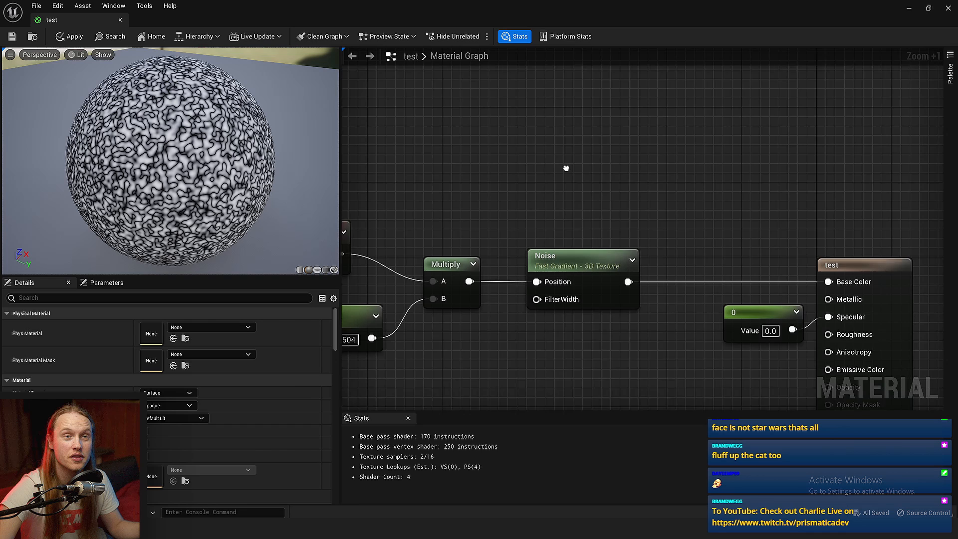
Step: Try an Output Min of -1 on the Noise node, followed by 0
{"action": "right_click_drag", "start_coordinate": [564, 169], "coordinate": [577, 176]}
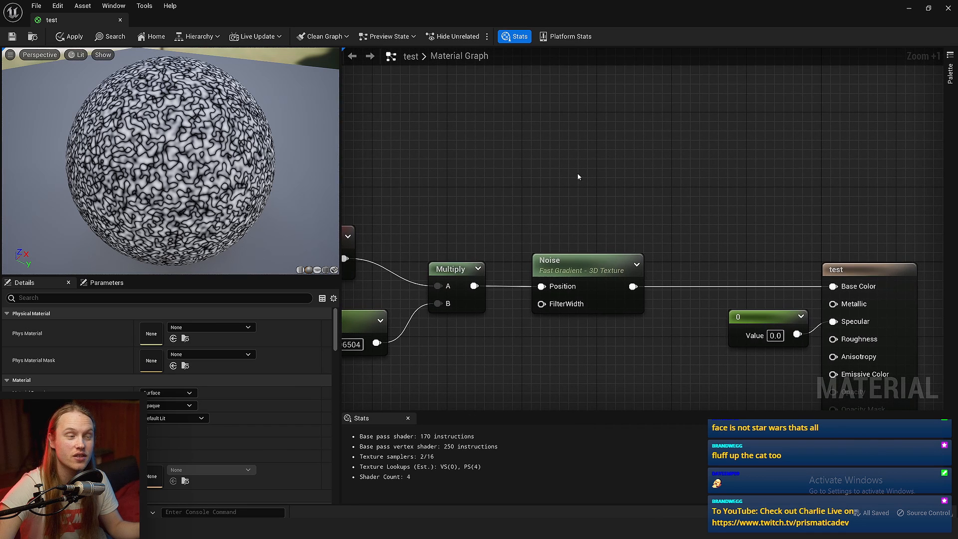
{"action": "left_click", "coordinate": [579, 262]}
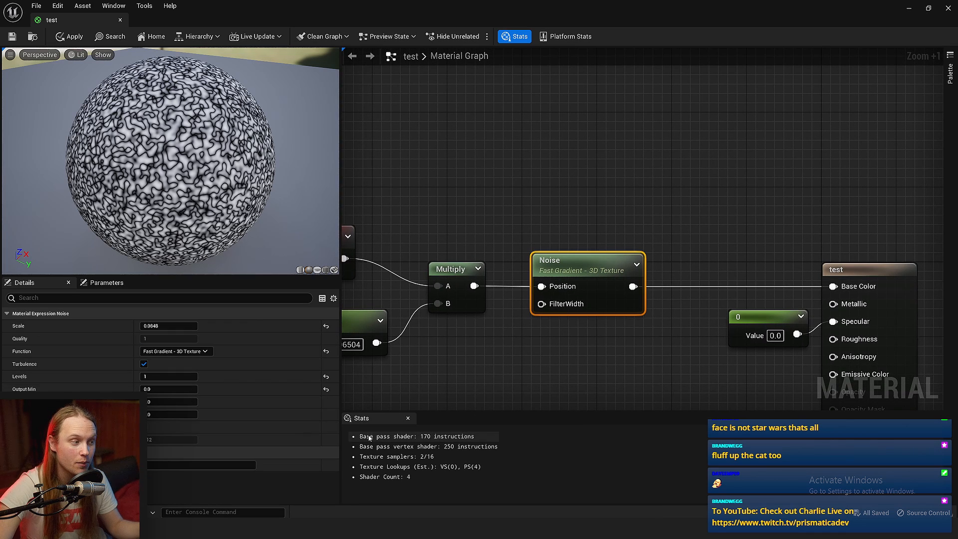
{"action": "left_click", "coordinate": [170, 388]}
{"action": "left_click", "coordinate": [163, 389]}
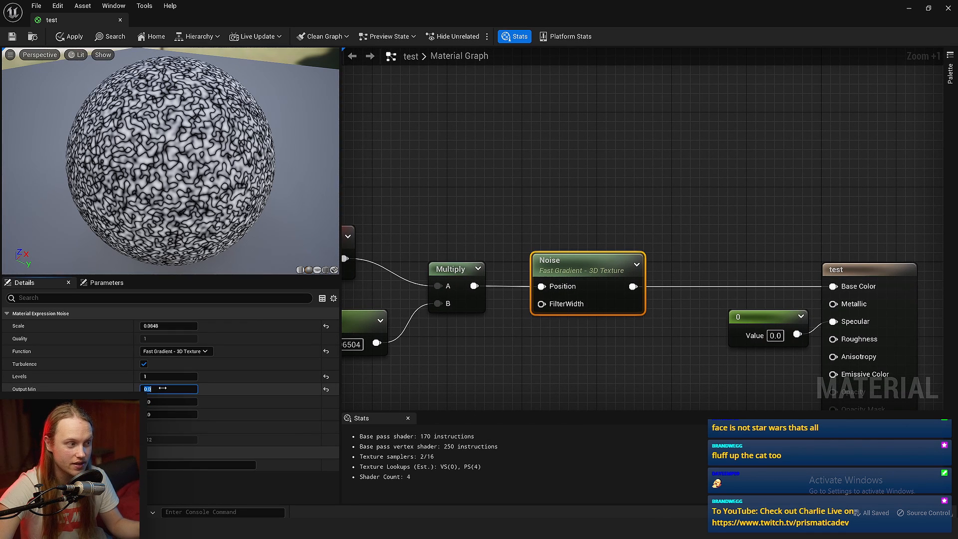
{"action": "key", "text": "Return"}
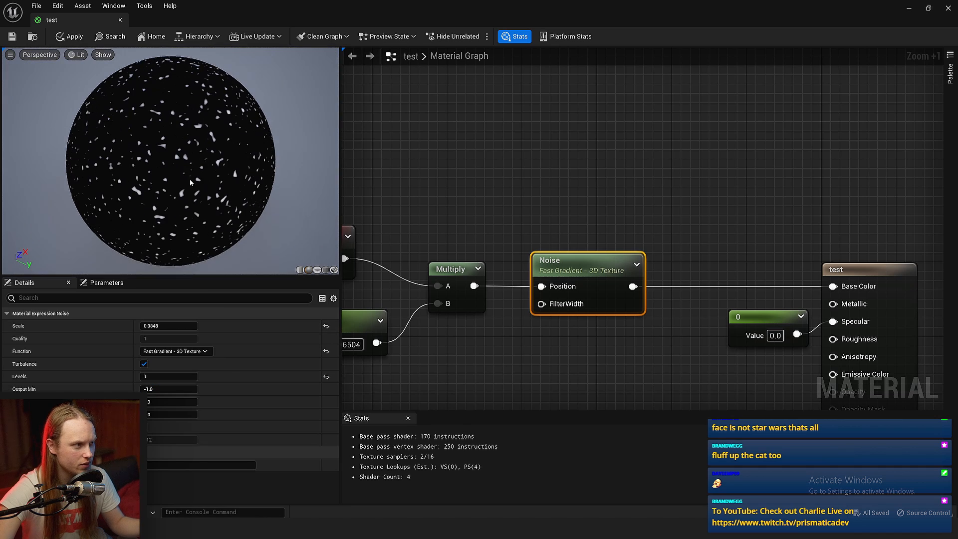
{"action": "left_click", "coordinate": [165, 388]}
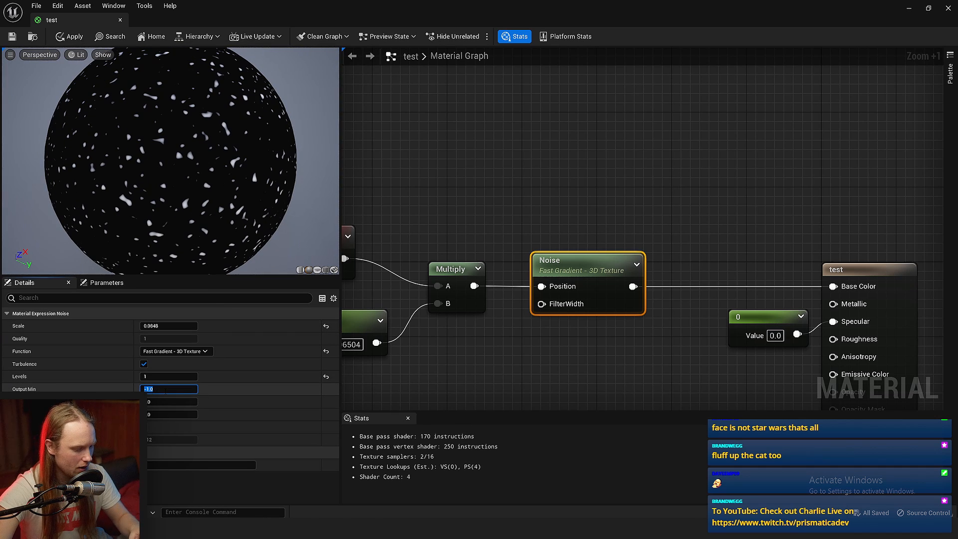
{"action": "type", "text": "0"}
{"action": "key", "text": "Return"}
{"action": "right_click_drag", "start_coordinate": [544, 193], "coordinate": [507, 192]}
{"action": "left_click_drag", "start_coordinate": [596, 283], "coordinate": [763, 306]}
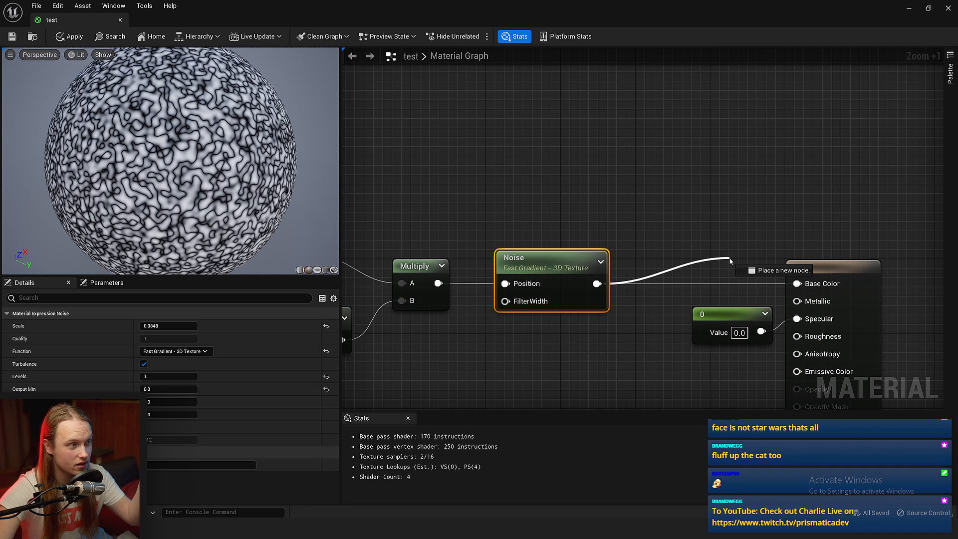
{"action": "left_click_drag", "start_coordinate": [729, 260], "coordinate": [597, 283]}
{"action": "left_click", "coordinate": [542, 321]}
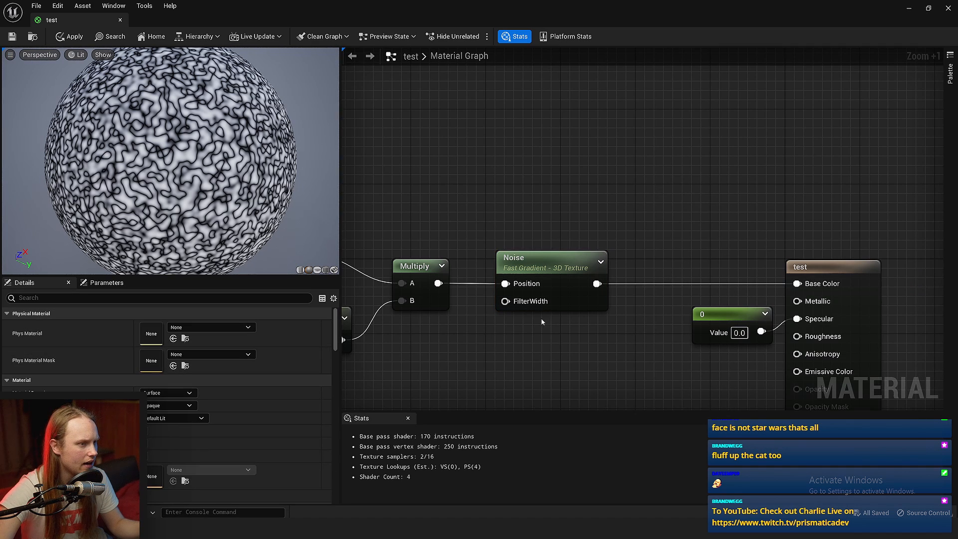
Step: Set the Noise node's Levels to 5 and check the added detail on the preview sphere
{"action": "left_click", "coordinate": [529, 269]}
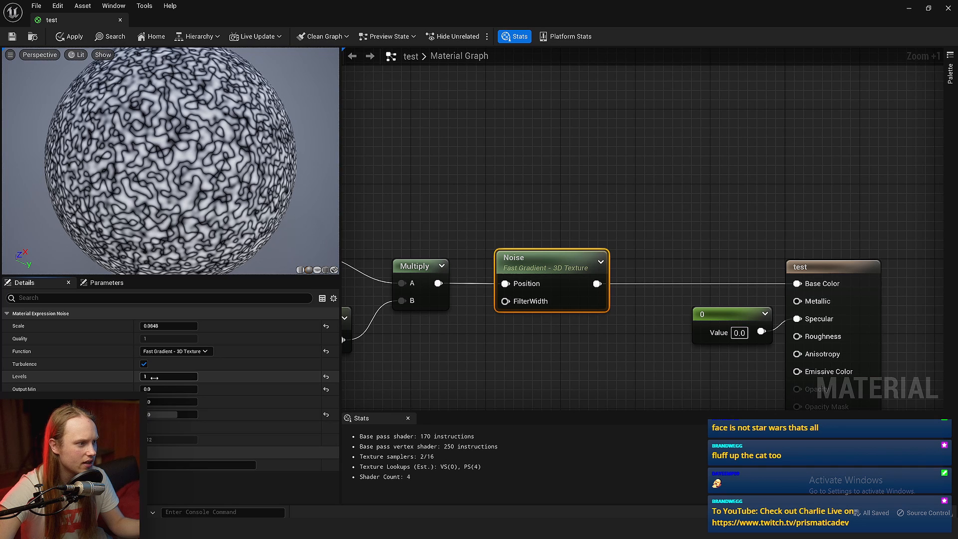
{"action": "type", "text": "5"}
{"action": "key", "text": "Return"}
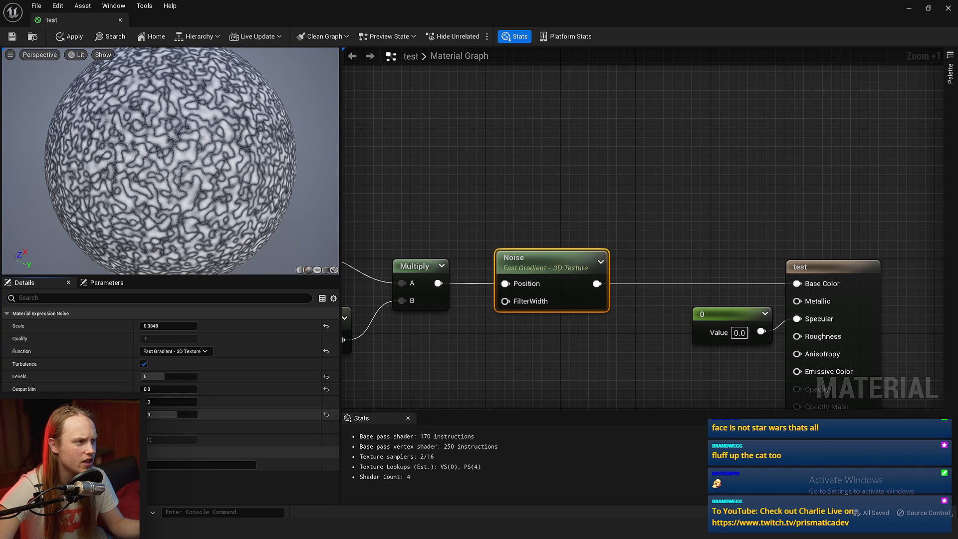
{"action": "scroll", "coordinate": [155, 218], "scroll_direction": "up", "scroll_amount": 3}
{"action": "scroll", "coordinate": [154, 218], "scroll_direction": "down", "scroll_amount": 2}
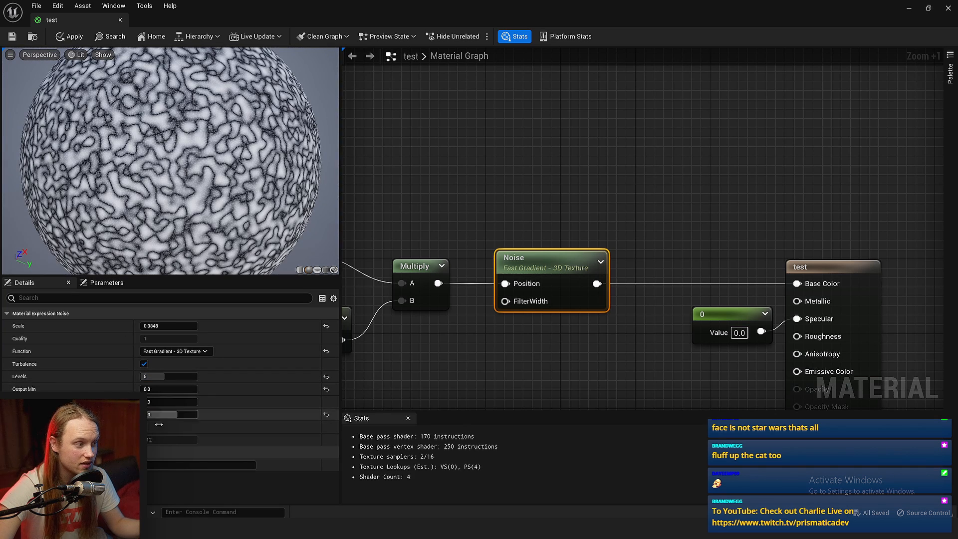
Step: Try several Level Scale values on the Noise node and compare the layered detail on the preview sphere
{"action": "left_click_drag", "start_coordinate": [169, 414], "coordinate": [195, 414]}
{"action": "left_click", "coordinate": [176, 414]}
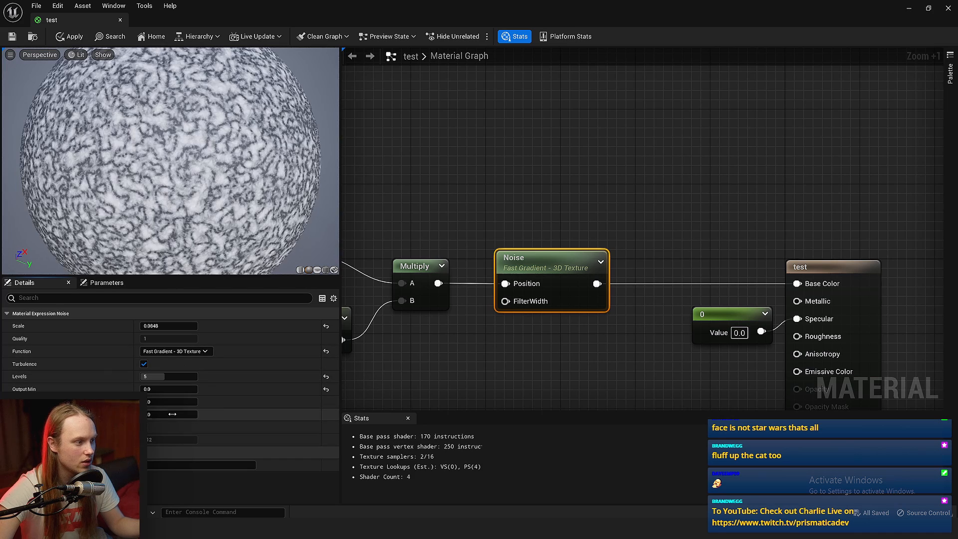
{"action": "key", "text": "Return"}
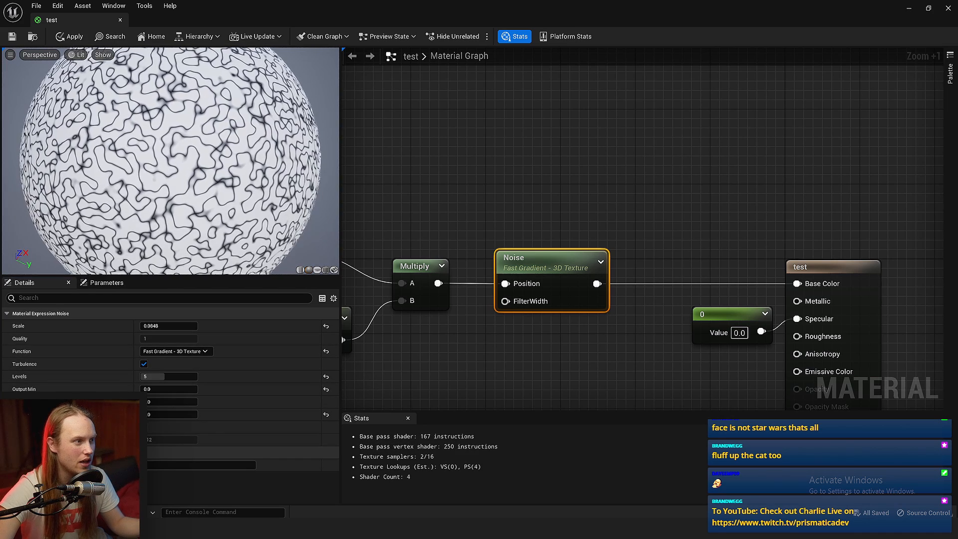
{"action": "left_click_drag", "start_coordinate": [170, 165], "coordinate": [137, 89]}
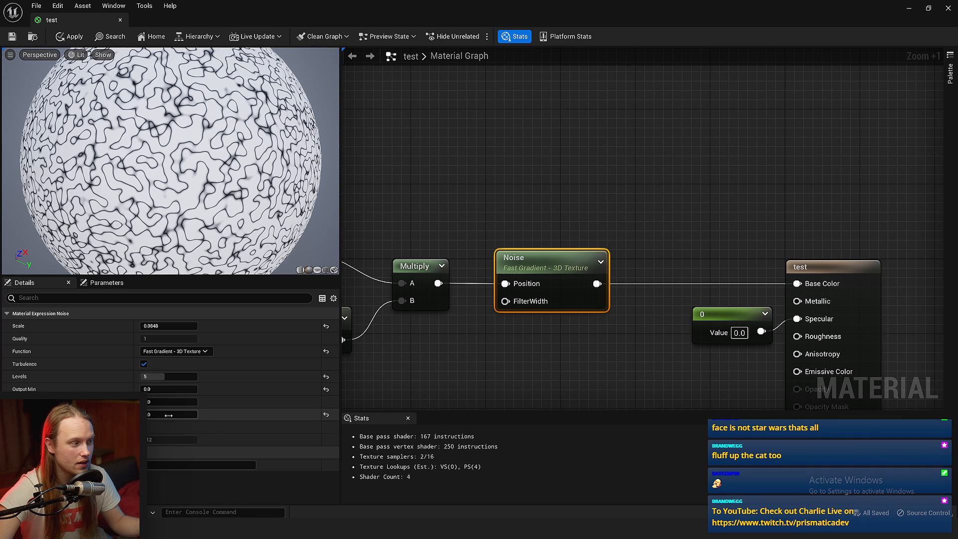
{"action": "key", "text": "BackSpace"}
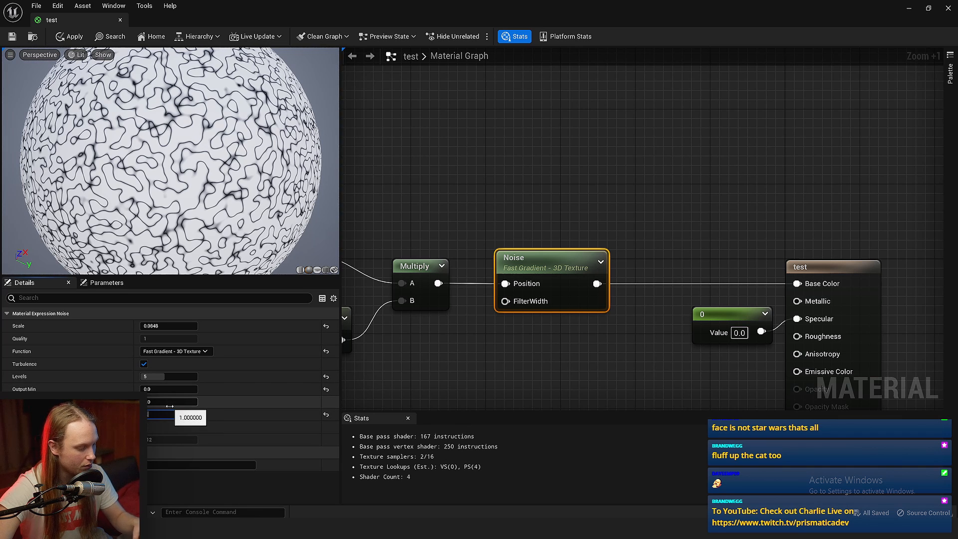
{"action": "type", "text": "5"}
{"action": "key", "text": "Return"}
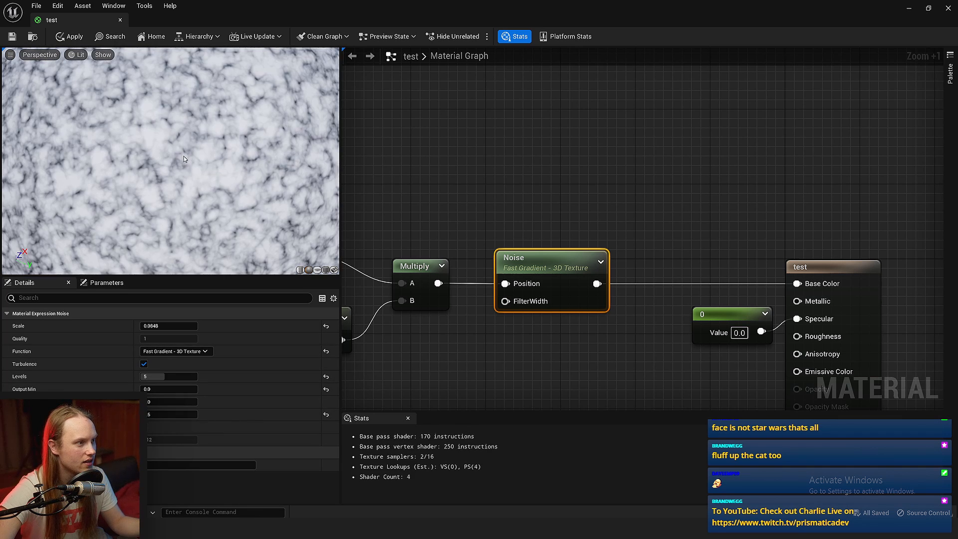
{"action": "scroll", "coordinate": [180, 183], "scroll_direction": "down", "scroll_amount": 5}
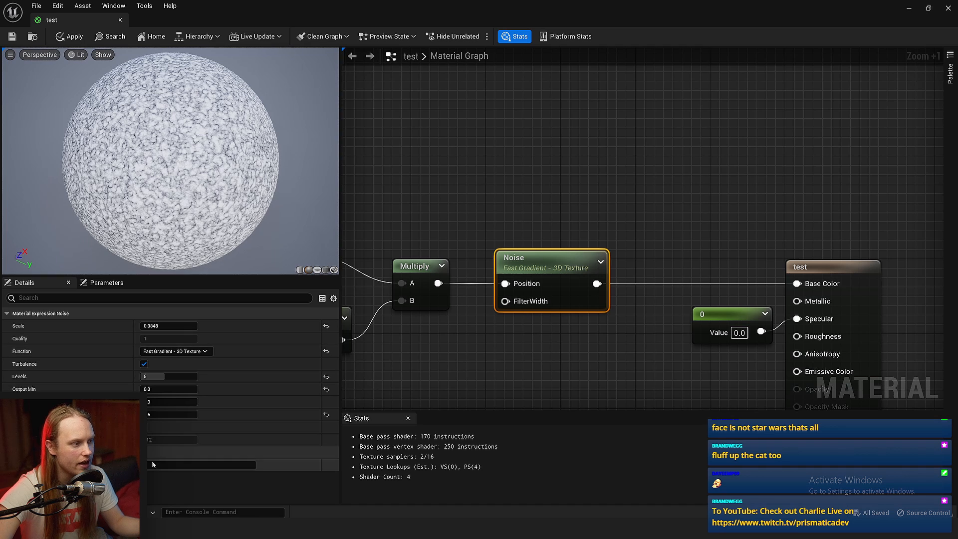
Step: Set the Noise node's Levels to 1 and turn Turbulence off, comparing the preview with it on and off
{"action": "left_click_drag", "start_coordinate": [164, 376], "coordinate": [141, 376]}
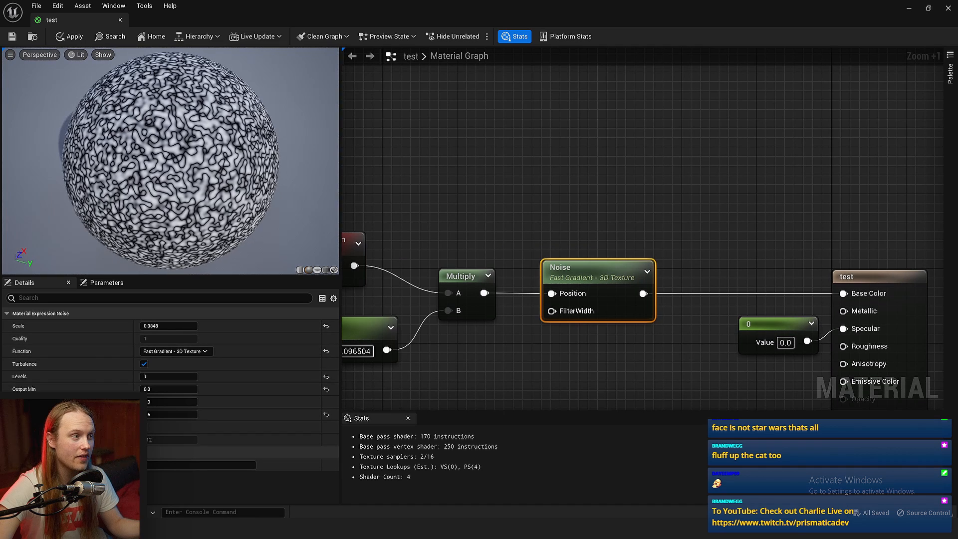
{"action": "scroll", "coordinate": [158, 229], "scroll_direction": "up", "scroll_amount": 3}
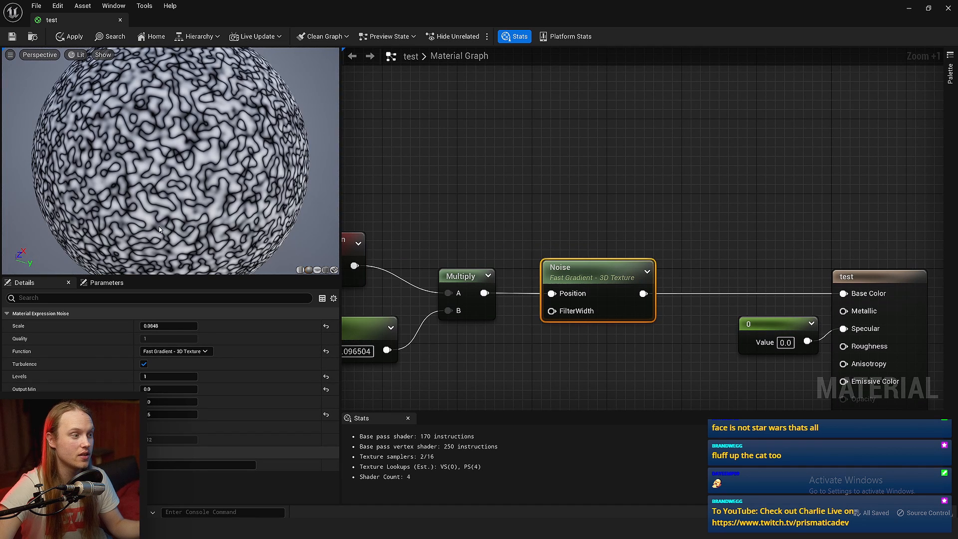
{"action": "left_click", "coordinate": [143, 364]}
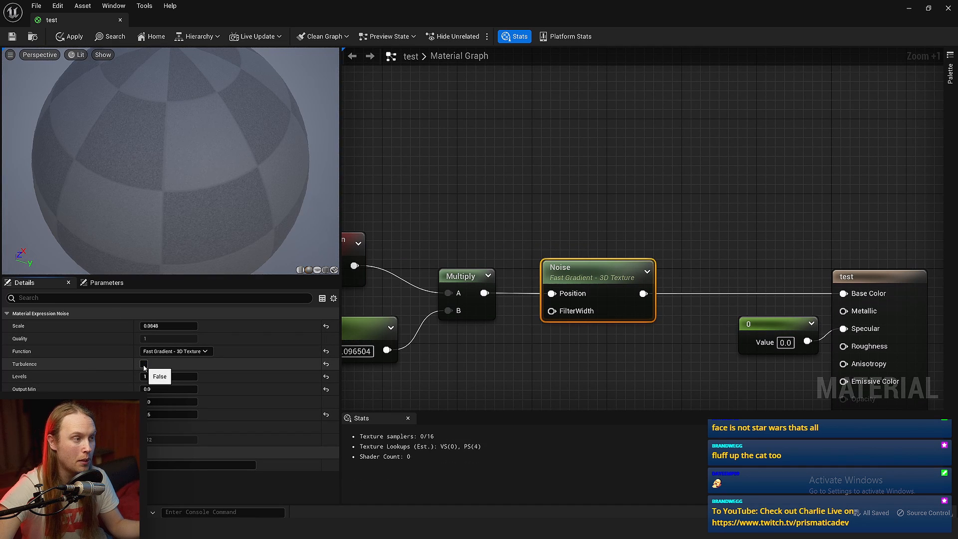
{"action": "left_click", "coordinate": [303, 170]}
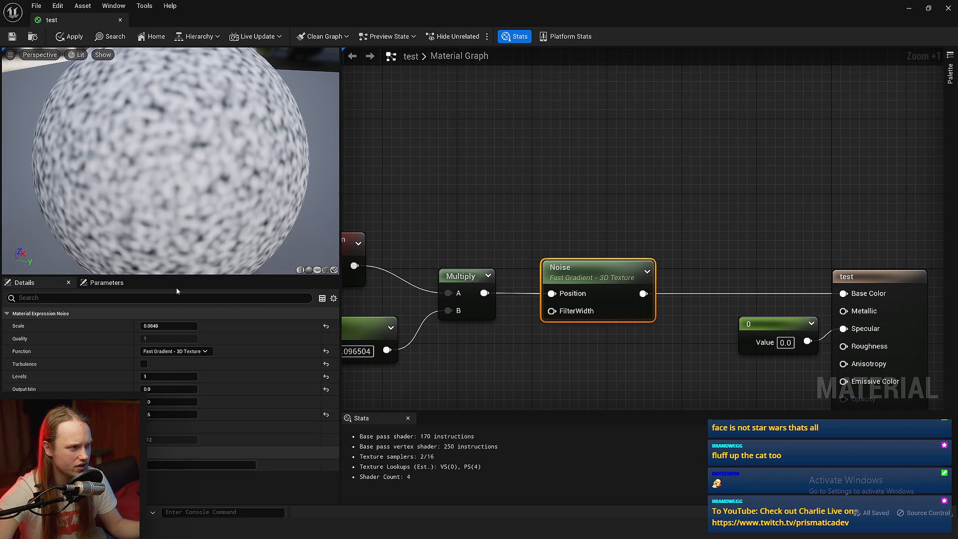
{"action": "left_click", "coordinate": [143, 363]}
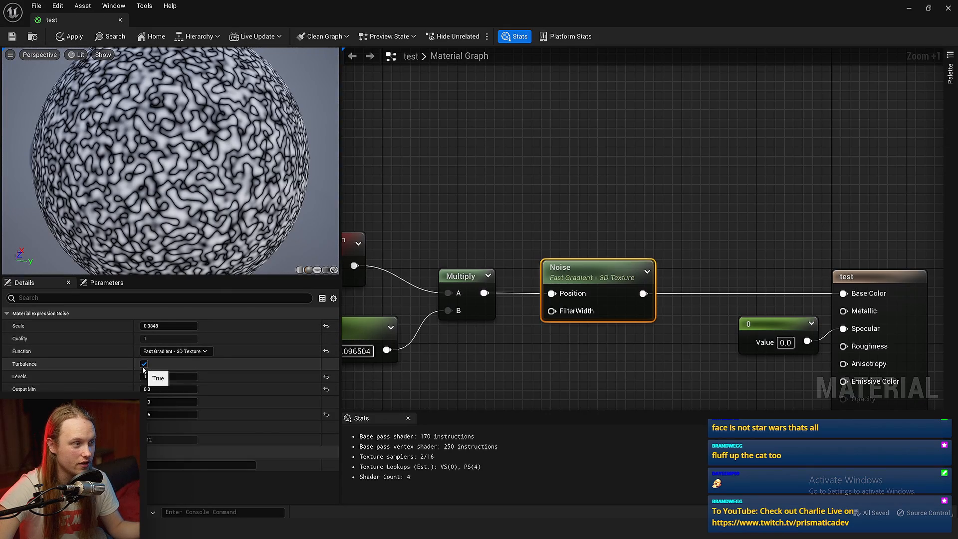
{"action": "left_click", "coordinate": [143, 363]}
{"action": "scroll", "coordinate": [185, 203], "scroll_direction": "up", "scroll_amount": 5}
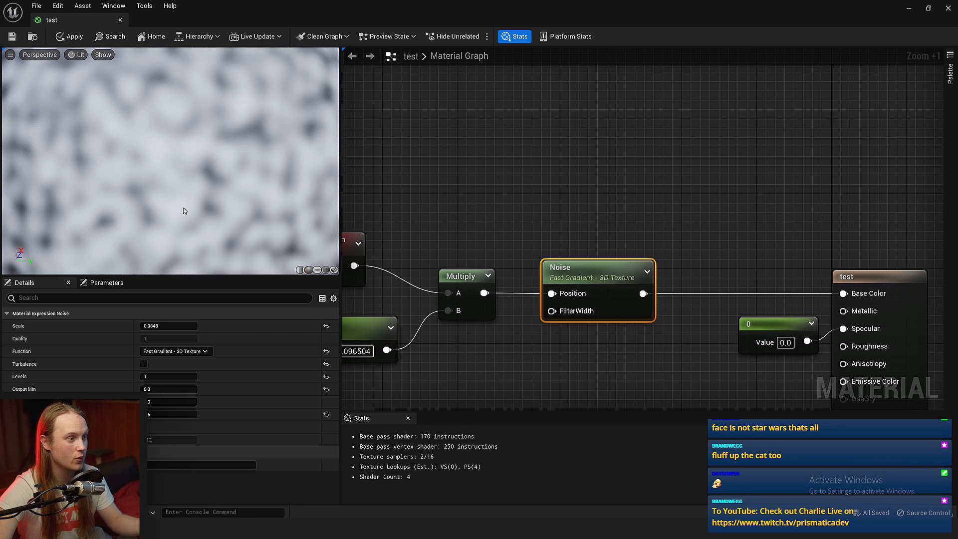
{"action": "scroll", "coordinate": [184, 208], "scroll_direction": "down", "scroll_amount": 5}
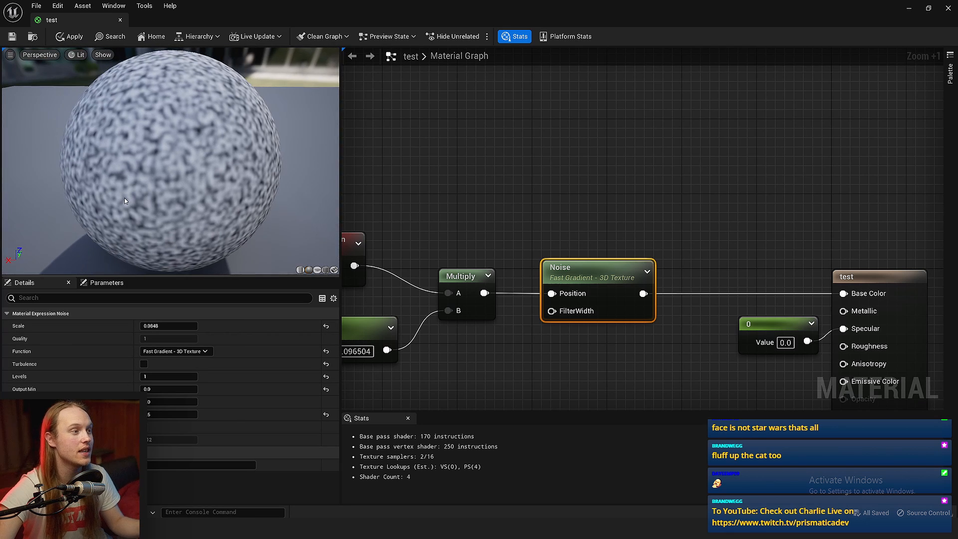
{"action": "left_click_drag", "start_coordinate": [124, 201], "coordinate": [20, 209]}
Step: Set the Param scalar parameter's default value to about 1.107 and save the material
{"action": "right_click_drag", "start_coordinate": [444, 216], "coordinate": [534, 208]}
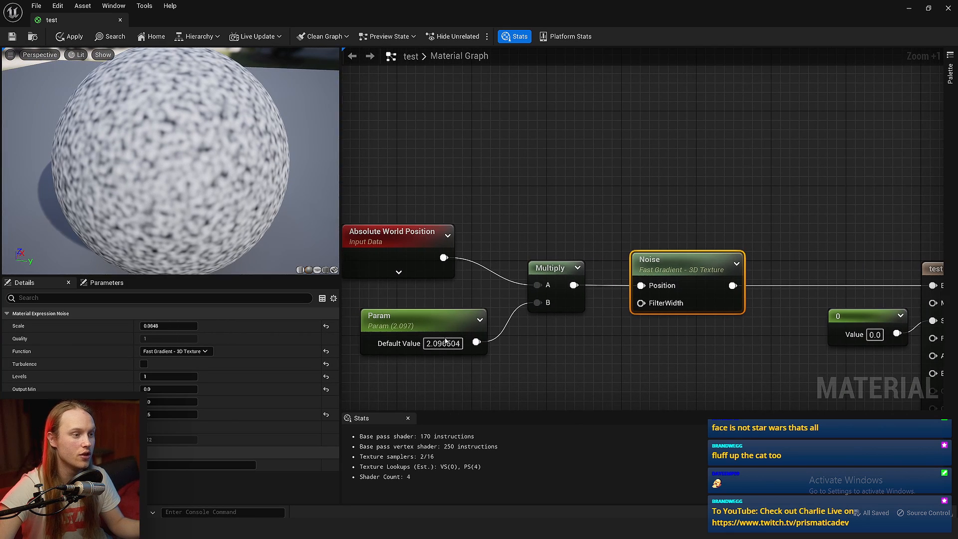
{"action": "left_click", "coordinate": [439, 324]}
{"action": "left_click_drag", "start_coordinate": [165, 351], "coordinate": [151, 351]}
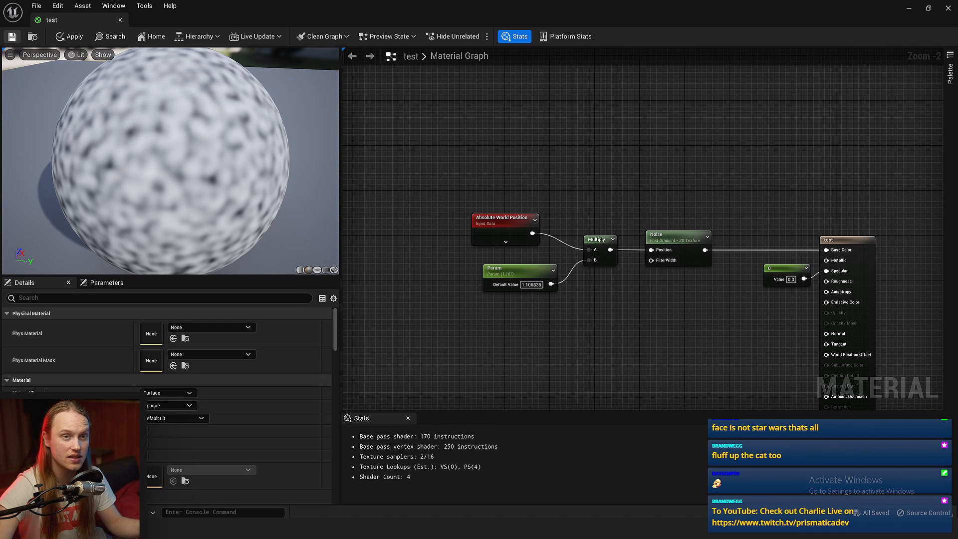
{"action": "left_click", "coordinate": [12, 36]}
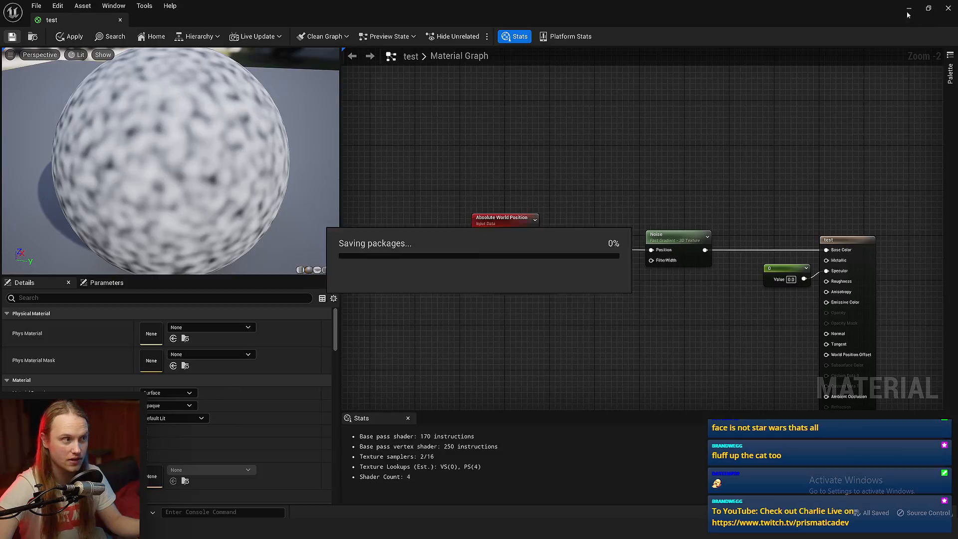
Step: Switch to the level viewport and focus on the cube to inspect the noise material on its faces
{"action": "left_click", "coordinate": [908, 8]}
{"action": "right_click_drag", "start_coordinate": [457, 207], "coordinate": [456, 208]}
{"action": "left_click", "coordinate": [530, 282]}
{"action": "key", "text": "f"}
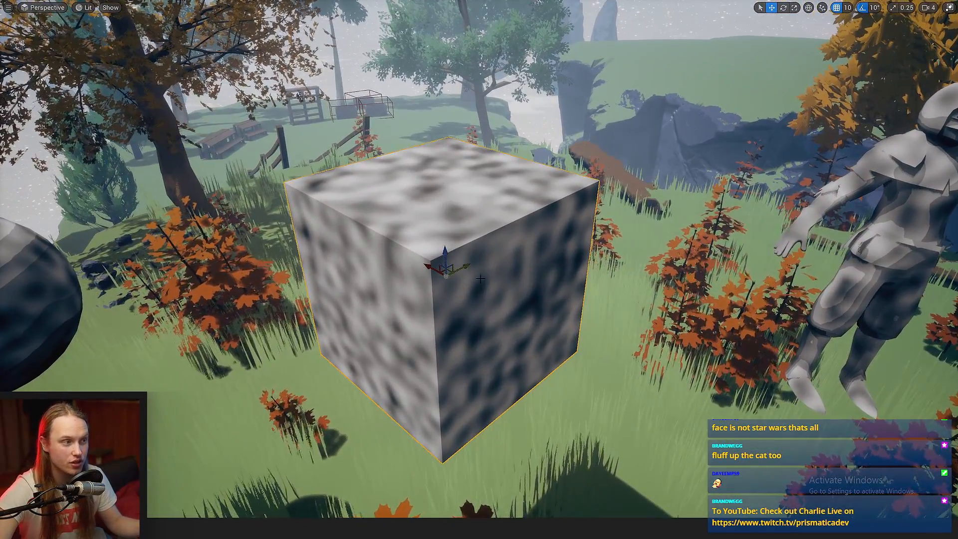
{"action": "right_click_drag", "start_coordinate": [480, 278], "coordinate": [387, 267]}
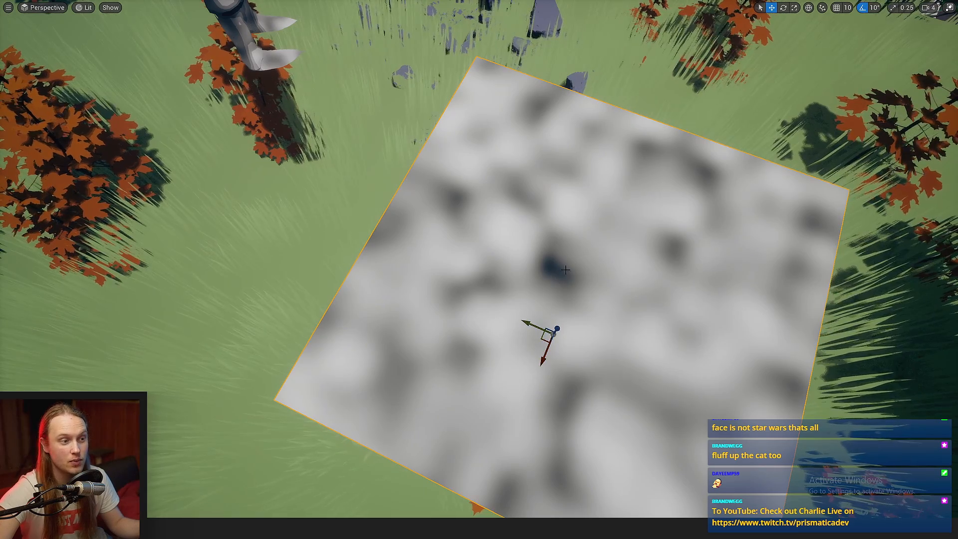
{"action": "right_click_drag", "start_coordinate": [558, 322], "coordinate": [521, 338]}
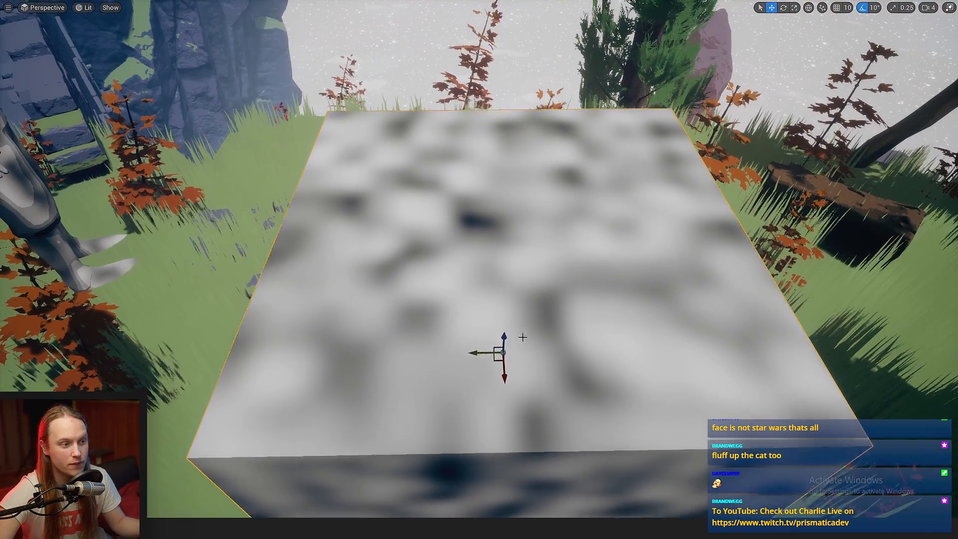
Step: Move the cube sideways in the level and examine the world-position noise on its top and side faces
{"action": "mouse_move", "coordinate": [504, 331]}
{"action": "left_mouse_down"}
{"action": "mouse_move", "coordinate": [506, 339]}
{"action": "mouse_move", "coordinate": [503, 330]}
{"action": "left_mouse_up"}
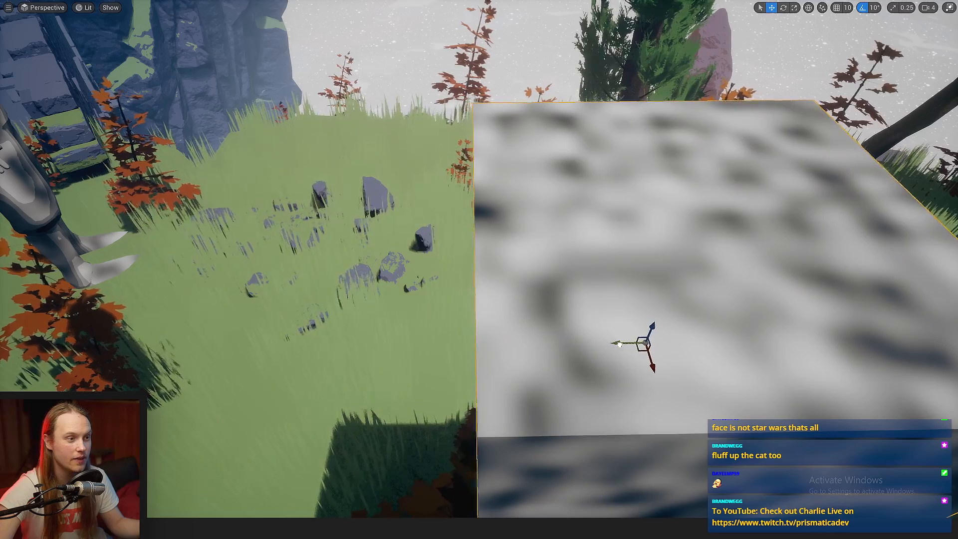
{"action": "right_click_drag", "start_coordinate": [558, 341], "coordinate": [583, 301]}
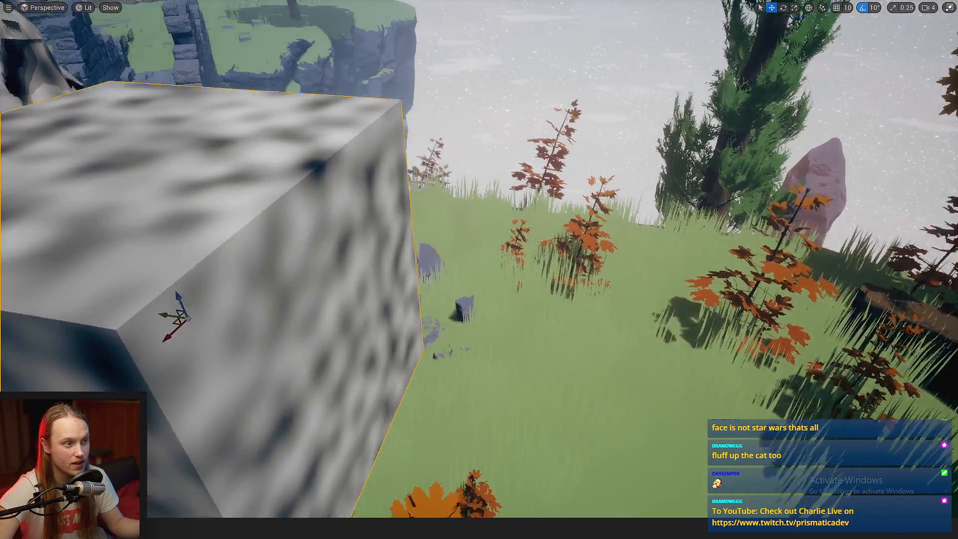
{"action": "right_click_drag", "start_coordinate": [583, 301], "coordinate": [447, 231]}
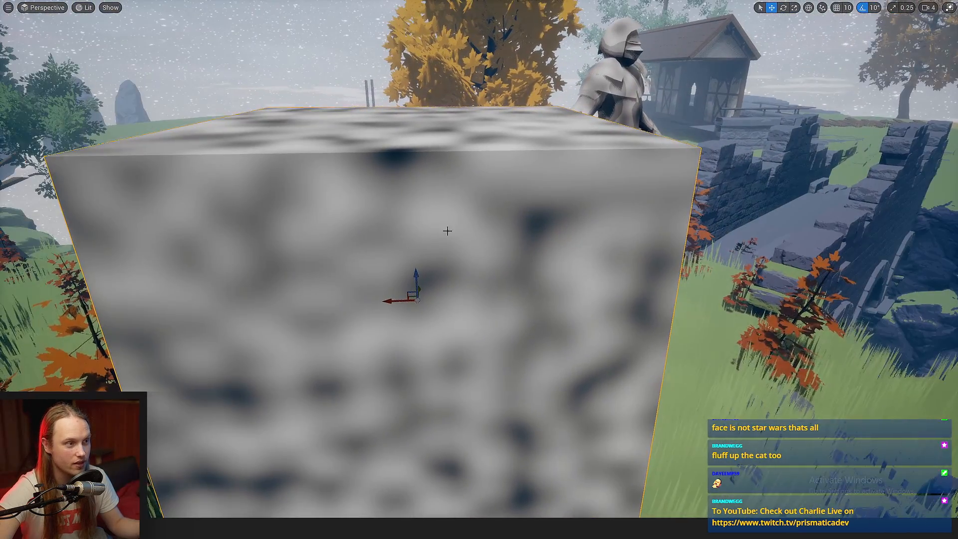
{"action": "right_click_drag", "start_coordinate": [392, 199], "coordinate": [470, 259]}
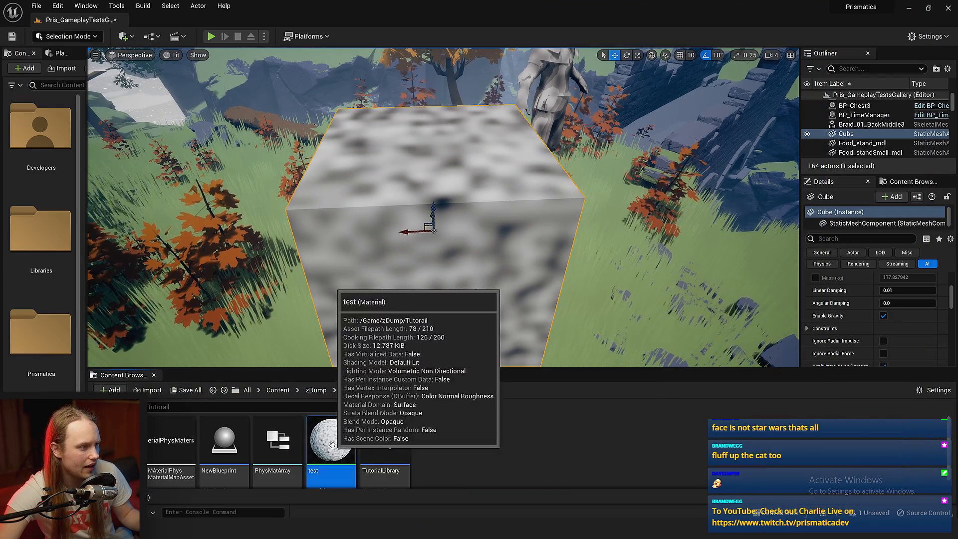
Step: Open the test material and add a VectorNoise node below the Noise node with its settings expanded
{"action": "double_click", "coordinate": [331, 440]}
{"action": "right_click", "coordinate": [602, 311]}
{"action": "type", "text": "noise"}
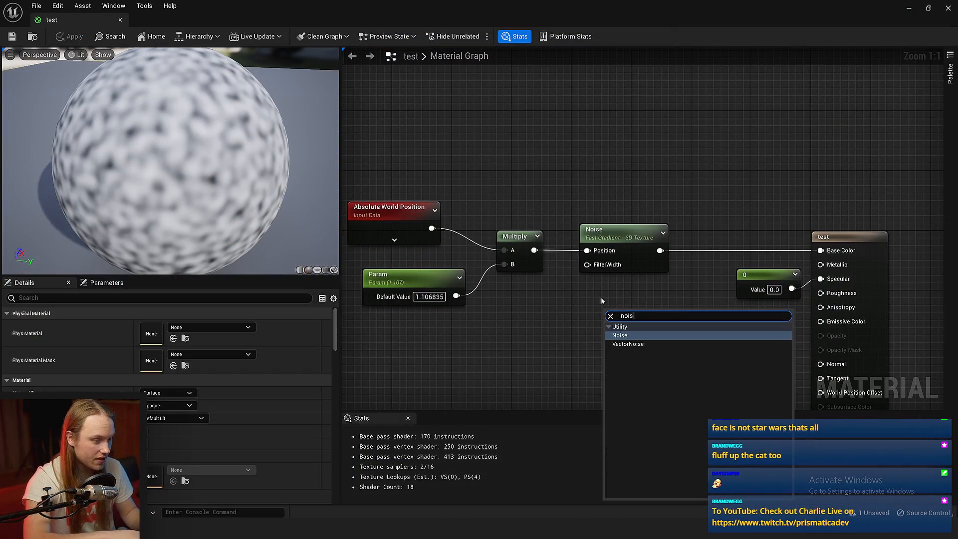
{"action": "left_click", "coordinate": [627, 344]}
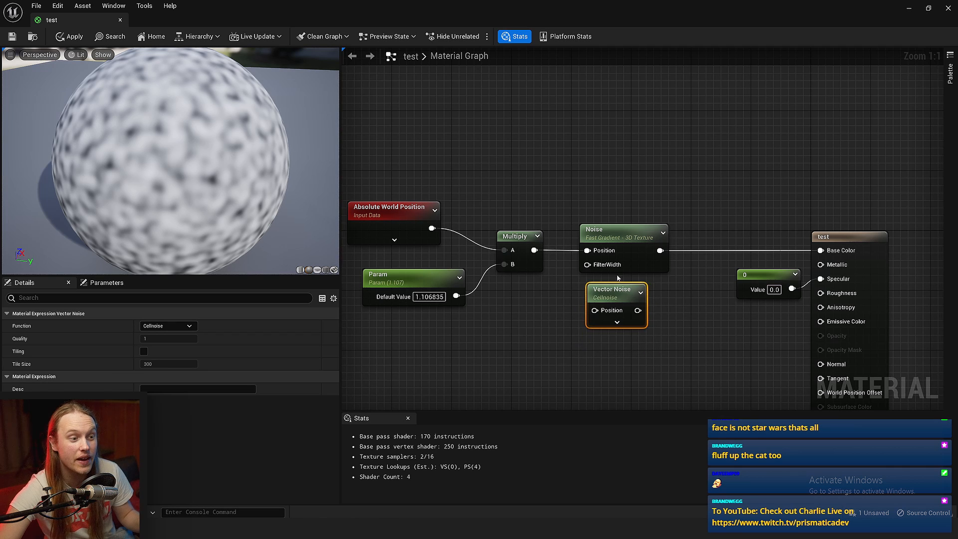
{"action": "left_click", "coordinate": [608, 323]}
{"action": "scroll", "coordinate": [598, 309], "scroll_direction": "up", "scroll_amount": 2}
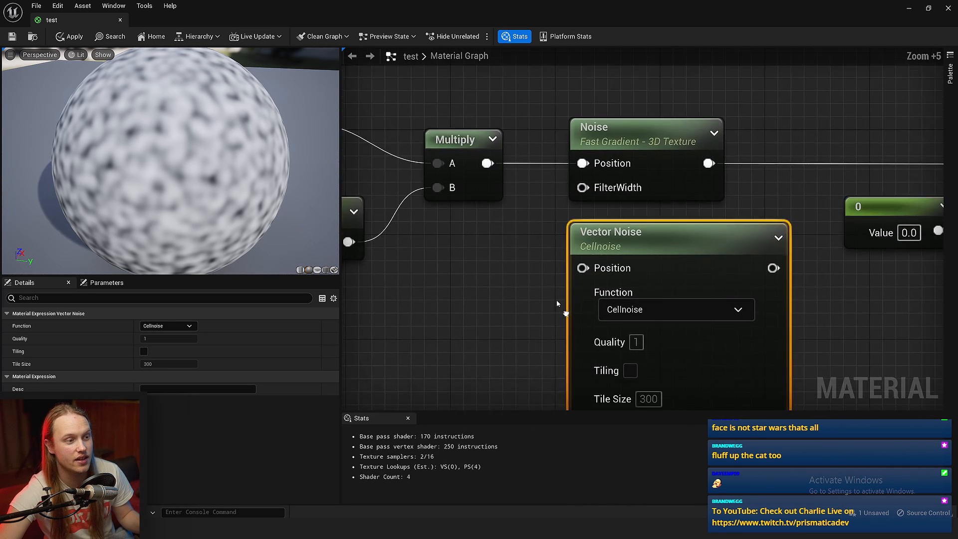
Step: Connect the Multiply output to the Vector Noise Position input and the Vector Noise output to Base Color
{"action": "left_click", "coordinate": [541, 300]}
{"action": "left_click", "coordinate": [578, 125]}
{"action": "left_click", "coordinate": [509, 196]}
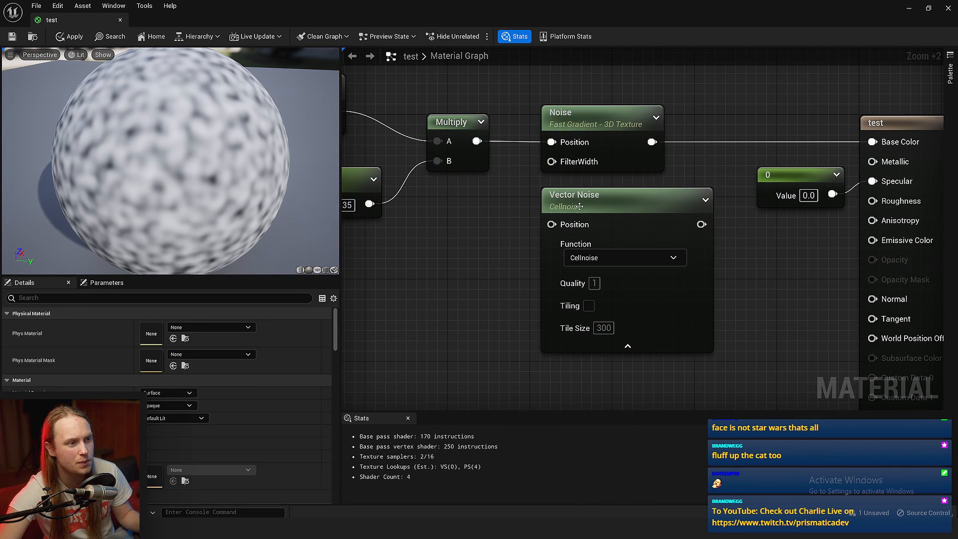
{"action": "left_click", "coordinate": [564, 202]}
{"action": "left_click", "coordinate": [489, 188]}
{"action": "right_click_drag", "start_coordinate": [473, 203], "coordinate": [476, 217]}
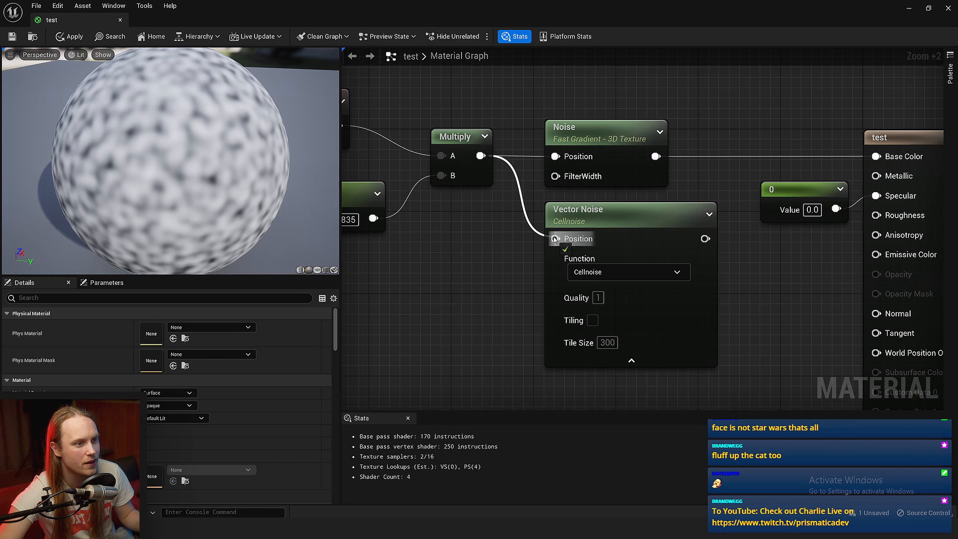
{"action": "left_click_drag", "start_coordinate": [554, 239], "coordinate": [555, 239]}
{"action": "right_click_drag", "start_coordinate": [697, 220], "coordinate": [631, 227]}
{"action": "left_click_drag", "start_coordinate": [827, 158], "coordinate": [822, 162]}
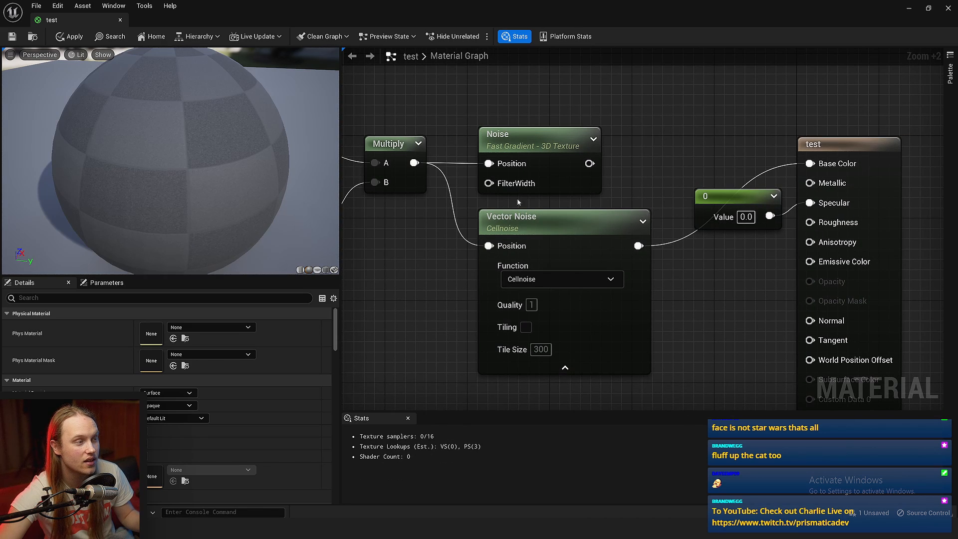
Step: Rearrange the graph by raising the Noise node and lining Vector Noise up with the Multiply node
{"action": "left_click_drag", "start_coordinate": [588, 148], "coordinate": [532, 118]}
{"action": "mouse_move", "coordinate": [545, 139]}
{"action": "right_mouse_down"}
{"action": "mouse_move", "coordinate": [541, 104]}
{"action": "mouse_move", "coordinate": [548, 138]}
{"action": "right_mouse_up"}
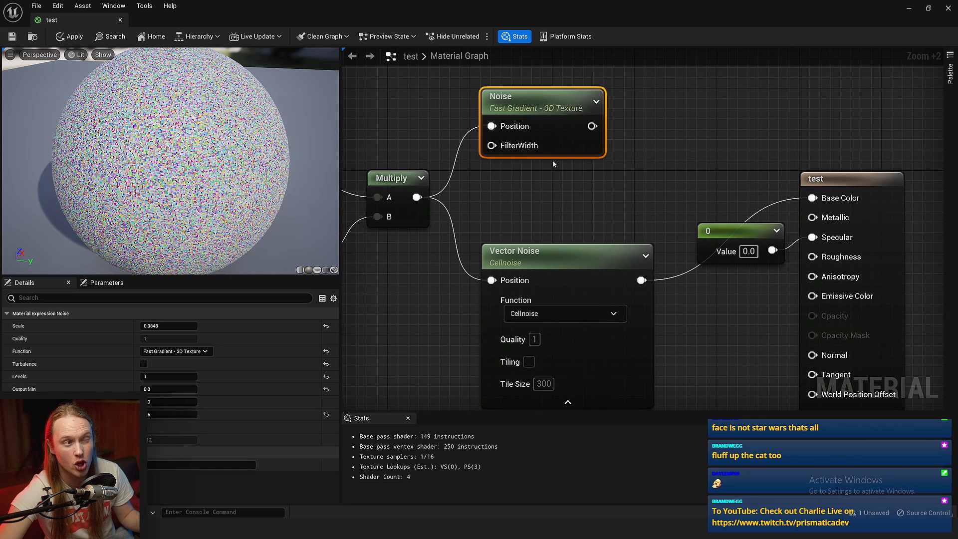
{"action": "left_click_drag", "start_coordinate": [552, 151], "coordinate": [549, 130]}
{"action": "right_click_drag", "start_coordinate": [549, 190], "coordinate": [580, 200]}
{"action": "left_click", "coordinate": [579, 206]}
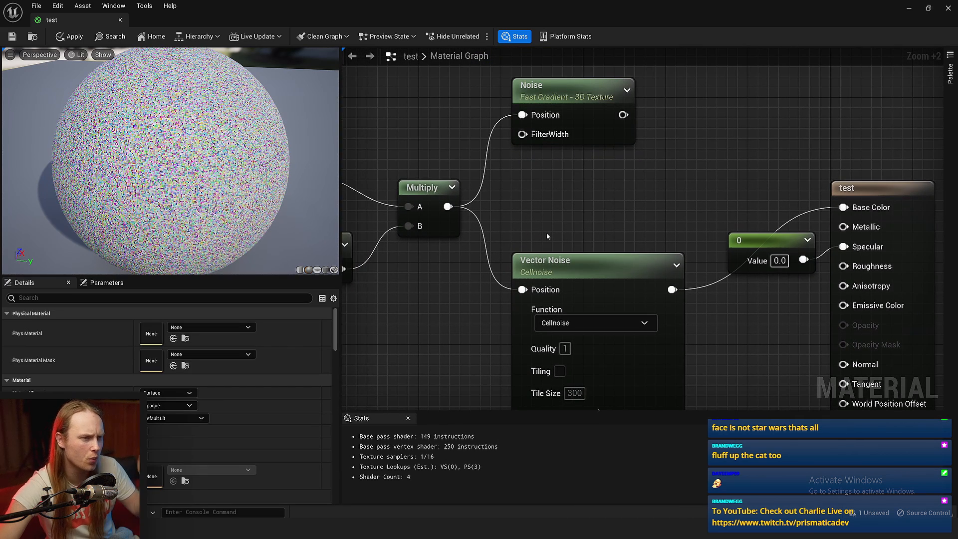
{"action": "left_click_drag", "start_coordinate": [565, 301], "coordinate": [565, 218]}
{"action": "left_click", "coordinate": [476, 269]}
{"action": "right_click_drag", "start_coordinate": [476, 268], "coordinate": [498, 311]}
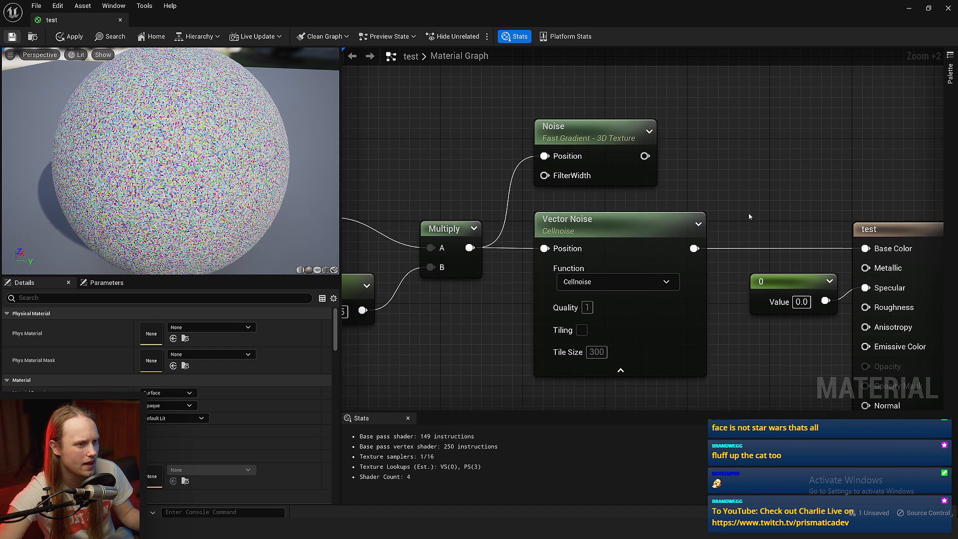
Step: Set the Vector Noise function to Perlin Curl and shift the result node and its 0 constant away to make room
{"action": "left_click", "coordinate": [622, 299]}
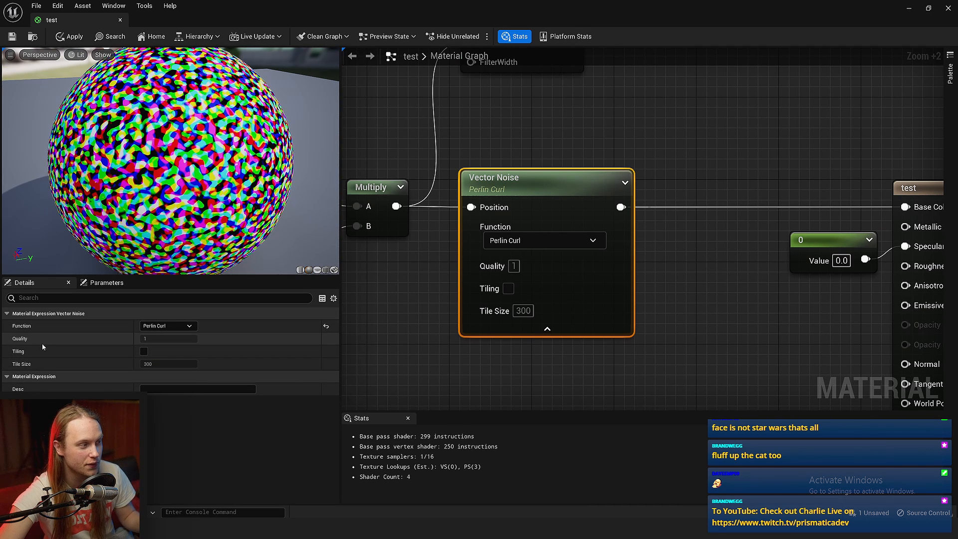
{"action": "right_click_drag", "start_coordinate": [728, 267], "coordinate": [646, 265]}
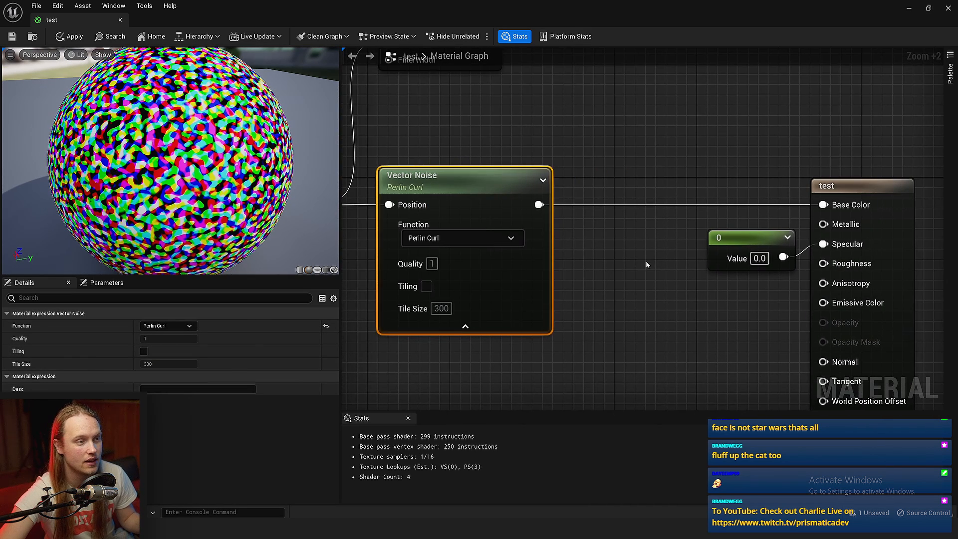
{"action": "left_click", "coordinate": [588, 251]}
{"action": "right_click_drag", "start_coordinate": [588, 250], "coordinate": [486, 255]}
{"action": "left_click_drag", "start_coordinate": [569, 160], "coordinate": [738, 257]}
{"action": "left_click_drag", "start_coordinate": [729, 188], "coordinate": [850, 182]}
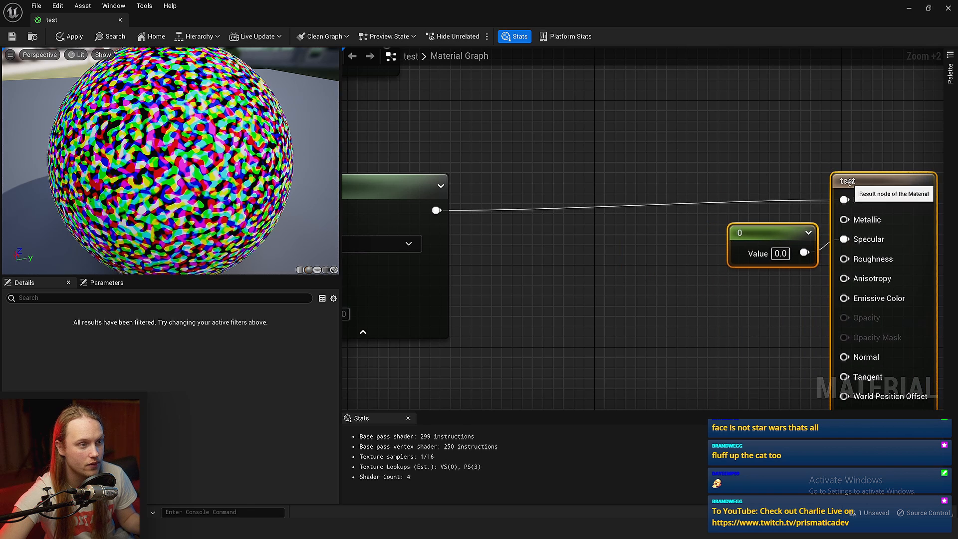
{"action": "right_click_drag", "start_coordinate": [549, 202], "coordinate": [710, 178]}
Step: Chain an Add node with B 1.0 and a Divide node with B 2.0 after the Vector Noise output
{"action": "left_click_drag", "start_coordinate": [598, 185], "coordinate": [671, 167]}
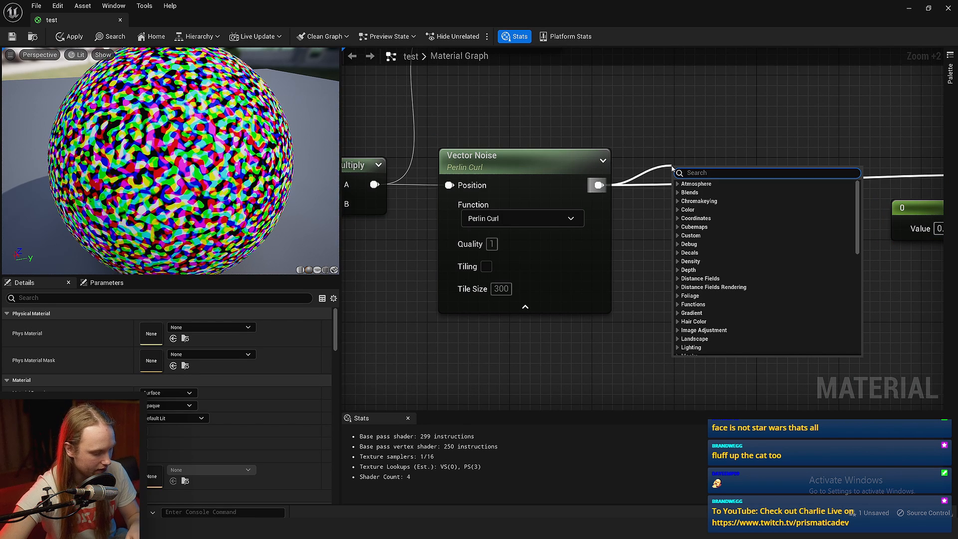
{"action": "type", "text": "add"}
{"action": "left_click", "coordinate": [709, 190]}
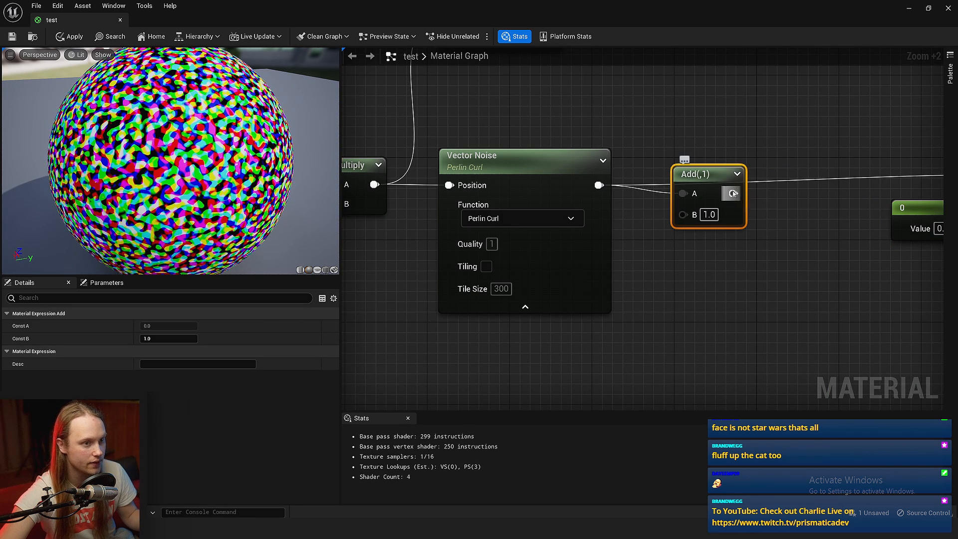
{"action": "left_click_drag", "start_coordinate": [732, 194], "coordinate": [757, 180]}
{"action": "type", "text": "div"}
{"action": "key", "text": "Return"}
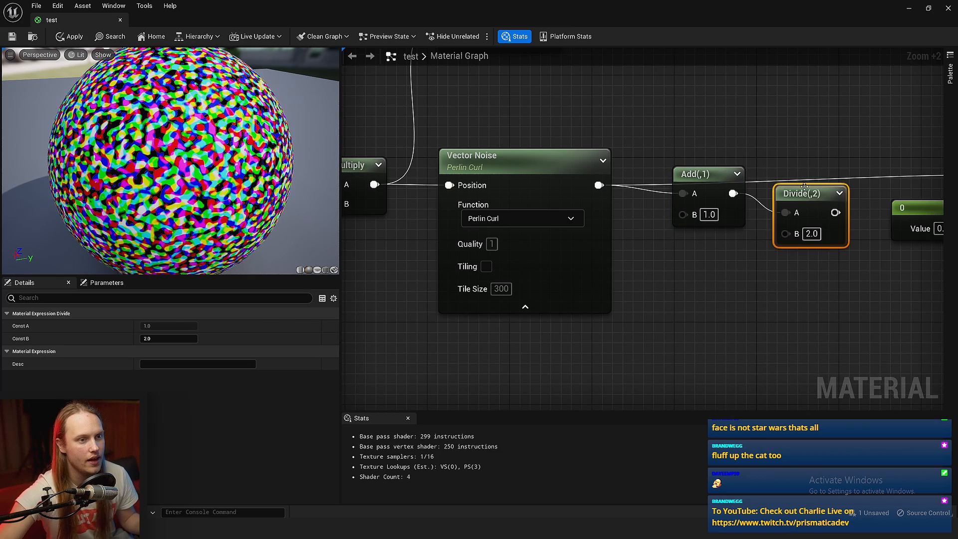
Step: Line the Divide node up beside the Add node and connect its output to Base Color
{"action": "right_click_drag", "start_coordinate": [832, 184], "coordinate": [632, 221]}
{"action": "left_click", "coordinate": [632, 221]}
{"action": "left_click_drag", "start_coordinate": [613, 230], "coordinate": [596, 211]}
{"action": "left_click", "coordinate": [597, 192]}
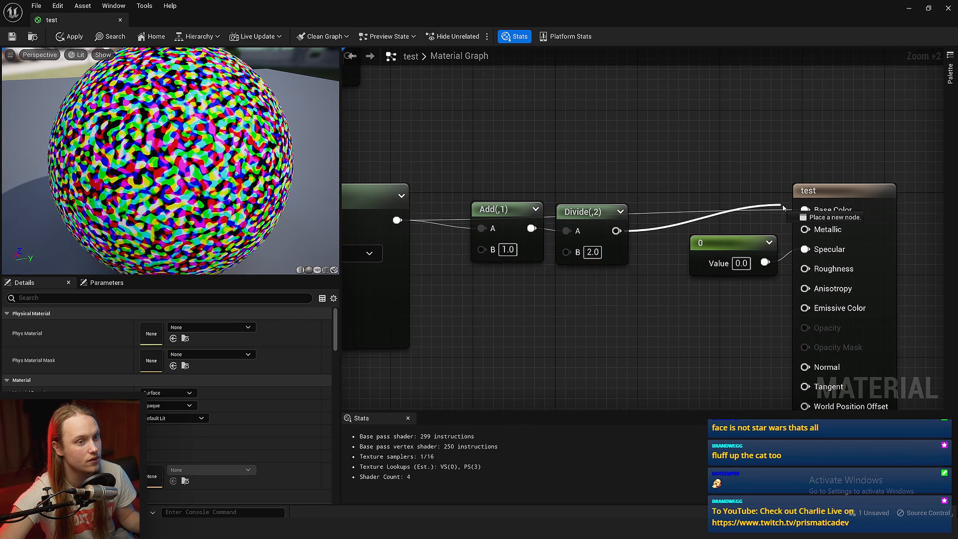
{"action": "left_click_drag", "start_coordinate": [782, 207], "coordinate": [804, 210]}
Step: Add a BreakOutFloat3Components node and place it above the connection between the Divide node and the result node
{"action": "scroll", "coordinate": [550, 161], "scroll_direction": "down", "scroll_amount": 3}
{"action": "right_click", "coordinate": [551, 164]}
{"action": "type", "text": "break"}
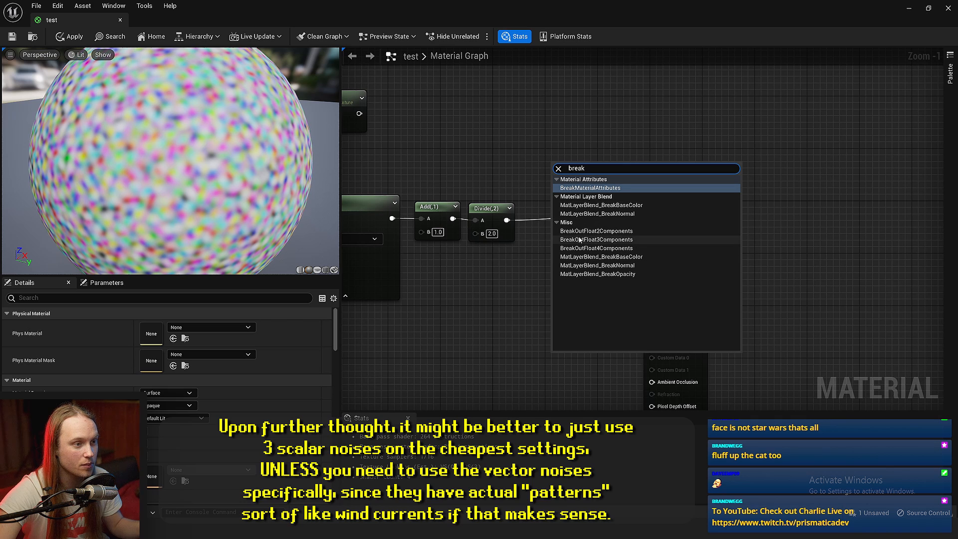
{"action": "left_click", "coordinate": [594, 240]}
{"action": "scroll", "coordinate": [501, 173], "scroll_direction": "up", "scroll_amount": 2}
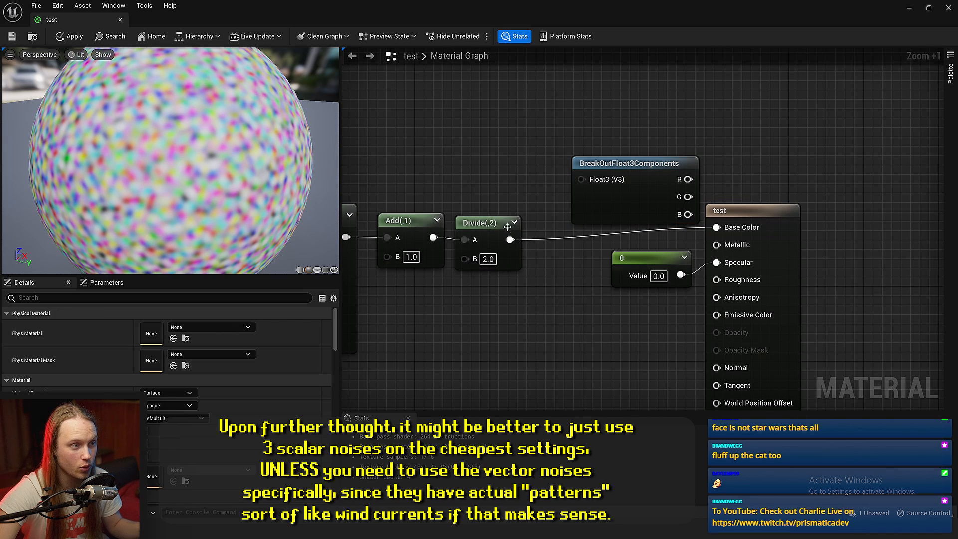
{"action": "left_click_drag", "start_coordinate": [583, 174], "coordinate": [578, 175]}
{"action": "left_click_drag", "start_coordinate": [629, 160], "coordinate": [605, 180]}
Step: Feed the Divide output into BreakOutFloat3Components and preview its R and G channels in Base Color
{"action": "left_click", "coordinate": [522, 249]}
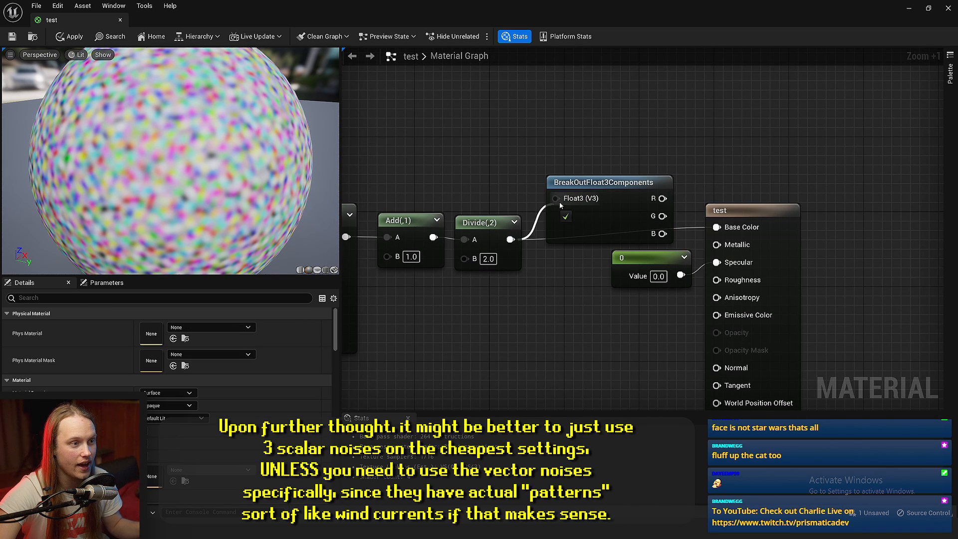
{"action": "left_click_drag", "start_coordinate": [715, 231], "coordinate": [716, 228]}
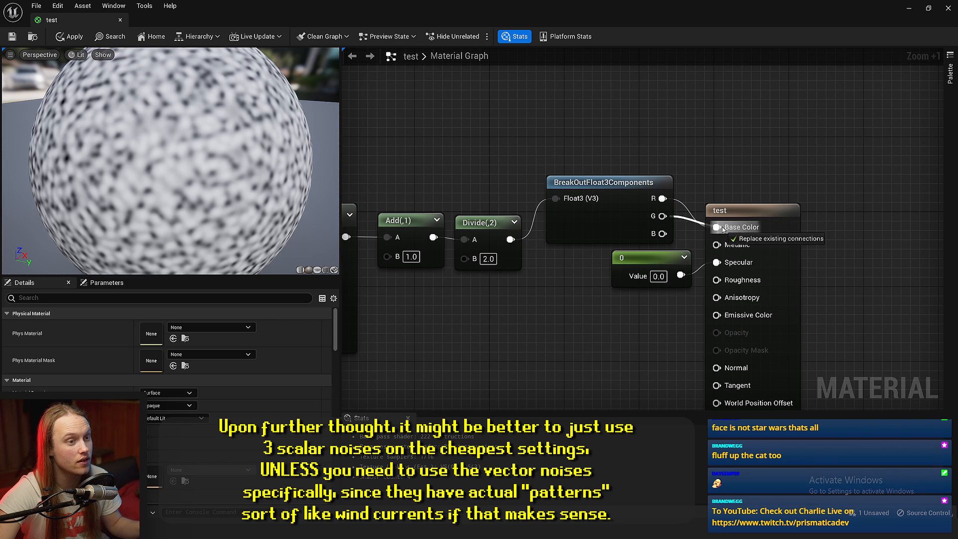
{"action": "left_click_drag", "start_coordinate": [723, 230], "coordinate": [722, 228]}
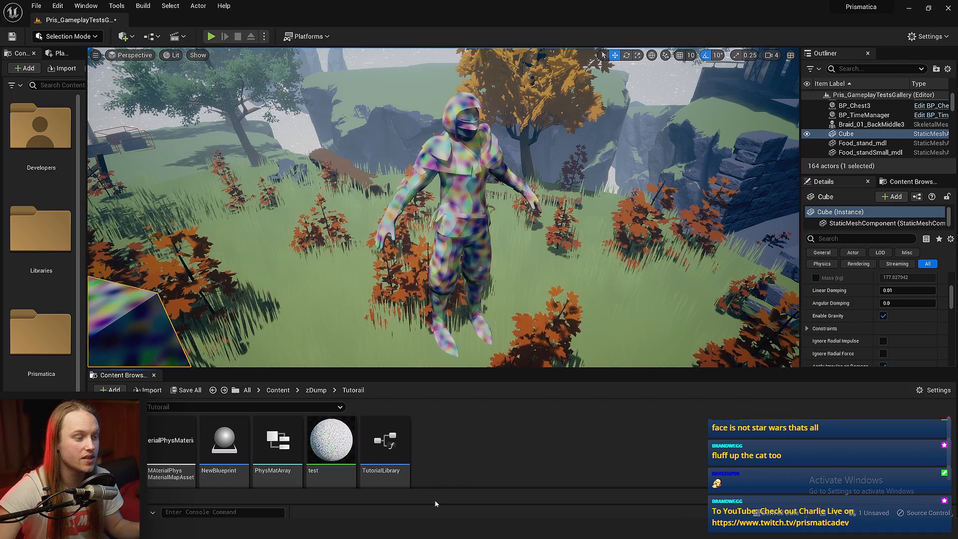
Step: Switch to the level viewport, examine the coloured vector noise on the armoured character and select the character
{"action": "right_click_drag", "start_coordinate": [348, 305], "coordinate": [399, 274]}
{"action": "key", "text": "s"}
{"action": "key", "text": "w"}
{"action": "key", "text": "s"}
{"action": "right_click_drag", "start_coordinate": [420, 223], "coordinate": [407, 225]}
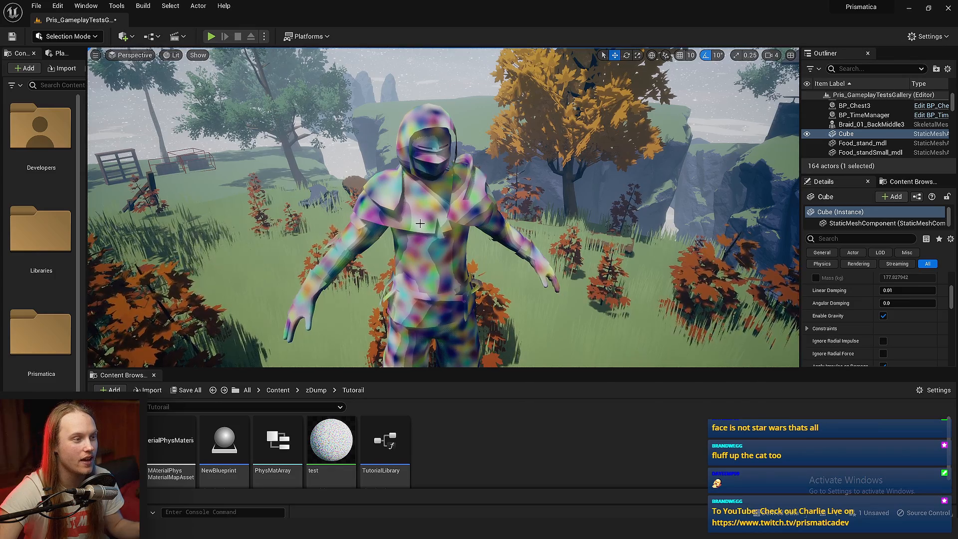
{"action": "left_click", "coordinate": [420, 224]}
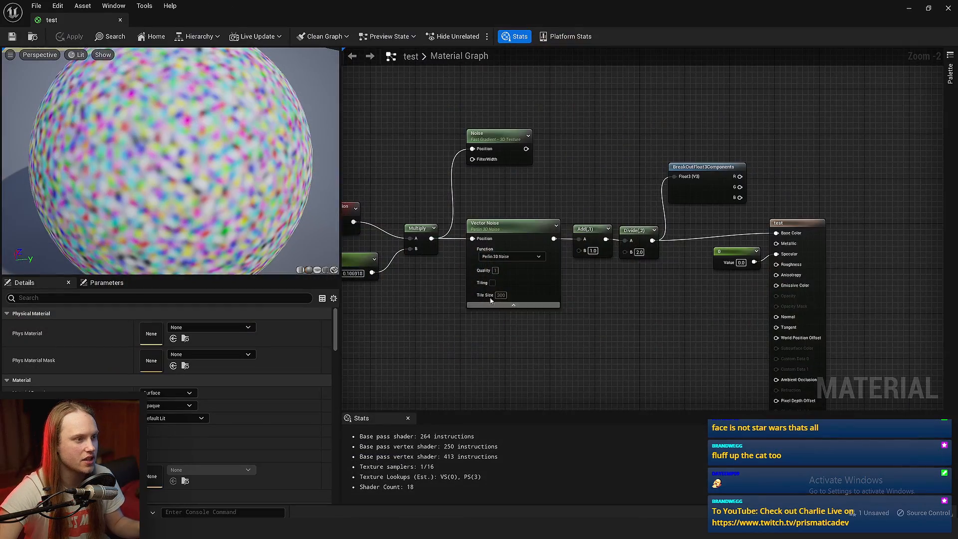
Step: Add a Texture Sample node to the test material's graph and connect its RGB output to Base Color
{"action": "right_click_drag", "start_coordinate": [387, 127], "coordinate": [441, 228]}
{"action": "right_click_drag", "start_coordinate": [654, 197], "coordinate": [596, 173]}
{"action": "key", "text": "t"}
{"action": "left_click", "coordinate": [560, 158]}
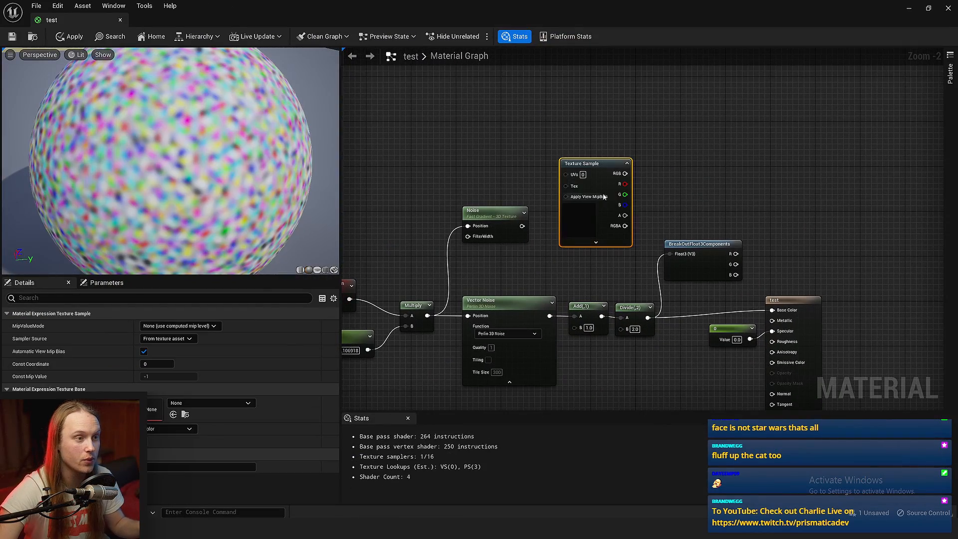
{"action": "right_click_drag", "start_coordinate": [671, 221], "coordinate": [579, 160]}
{"action": "left_click", "coordinate": [578, 160]}
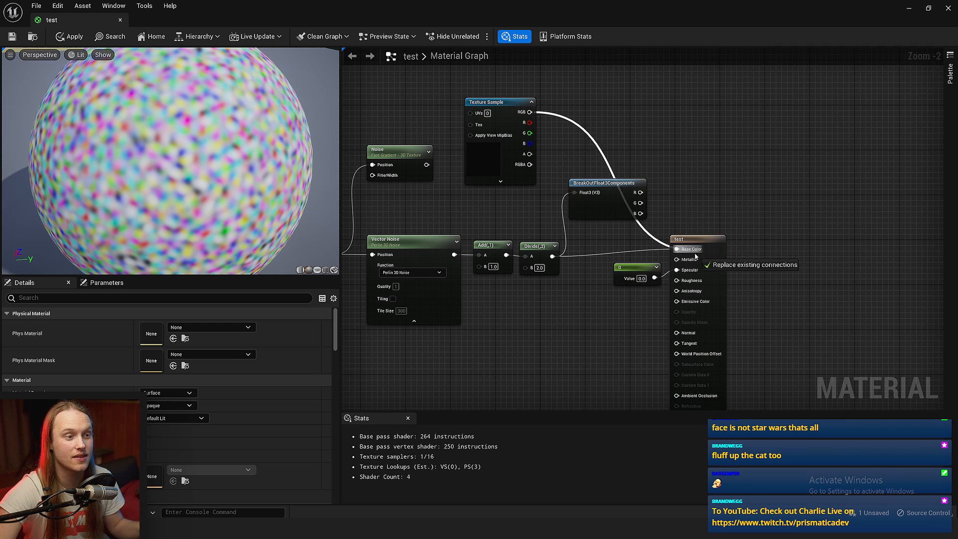
{"action": "left_click_drag", "start_coordinate": [676, 249], "coordinate": [676, 249]}
Step: Select the Texture Sample node and search its texture assets for "cloud noise"
{"action": "scroll", "coordinate": [499, 102], "scroll_direction": "up", "scroll_amount": 3, "text": "ctrl"}
{"action": "right_click_drag", "start_coordinate": [498, 102], "coordinate": [608, 132]}
{"action": "left_click_drag", "start_coordinate": [608, 131], "coordinate": [583, 89]}
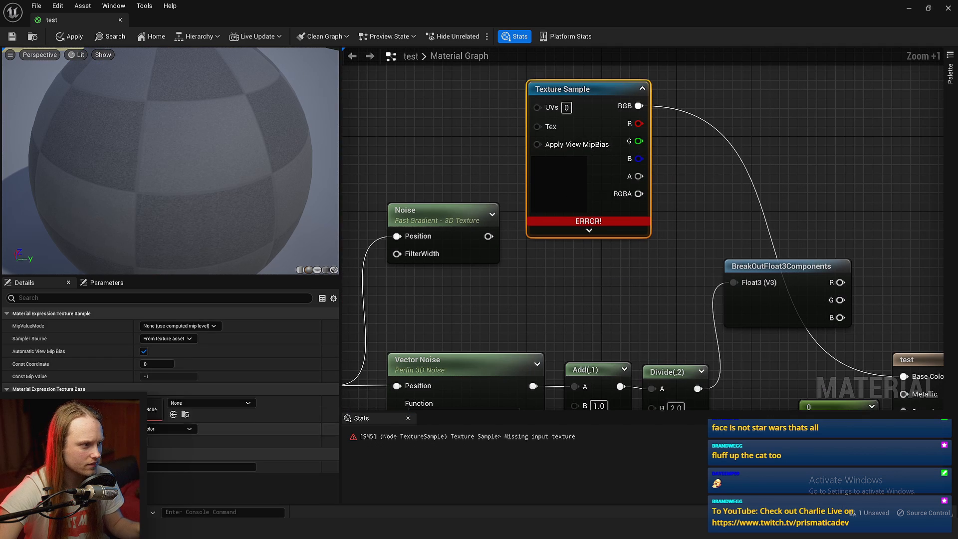
{"action": "left_click", "coordinate": [185, 403]}
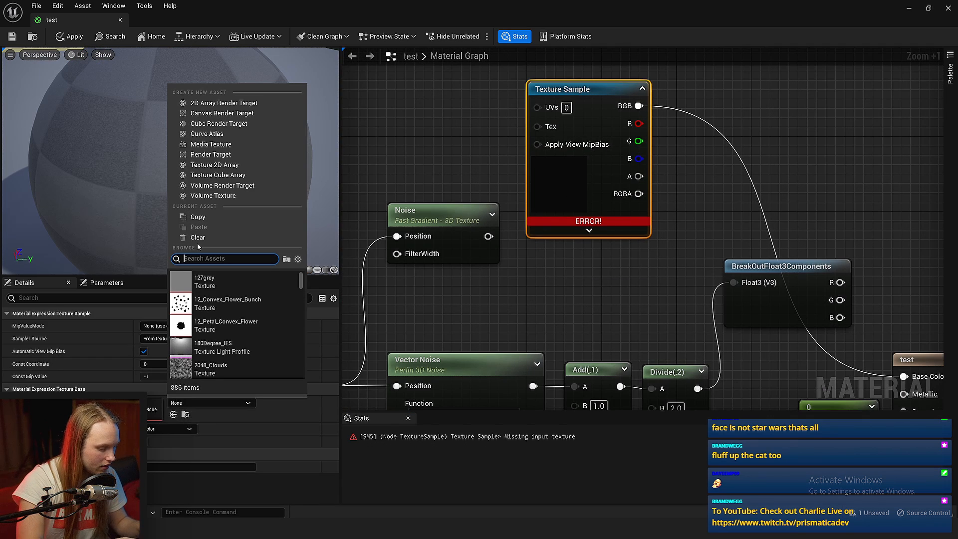
{"action": "type", "text": "cloud noise"}
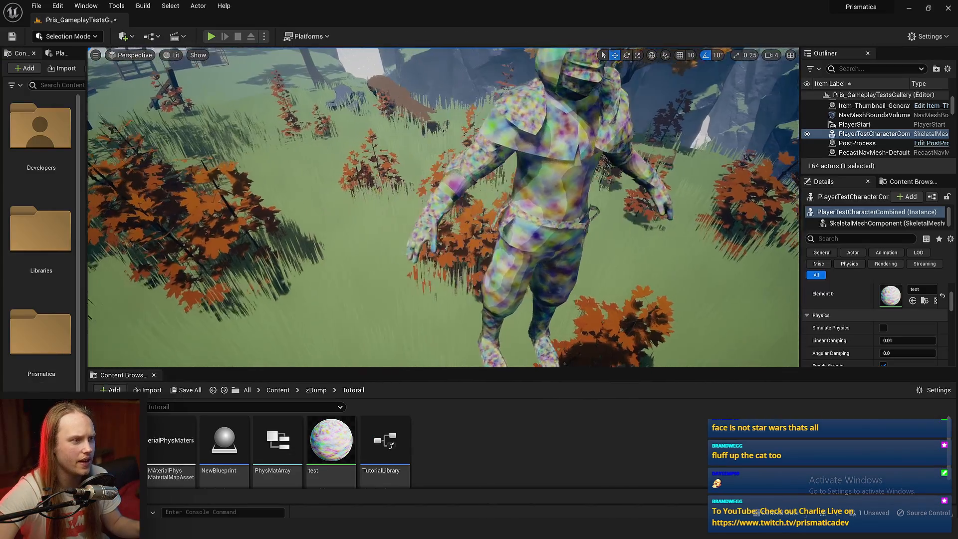
Step: Examine the coloured cloud-like noise on the character's torso, hood and face up close in the level viewport
{"action": "key", "text": "w"}
{"action": "right_click_drag", "start_coordinate": [412, 199], "coordinate": [472, 225]}
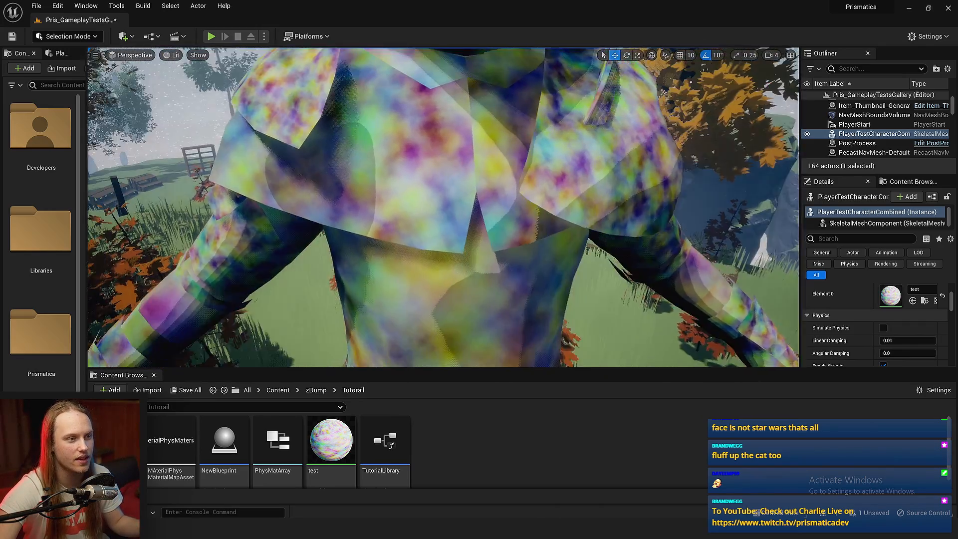
{"action": "right_click_drag", "start_coordinate": [473, 225], "coordinate": [485, 230]}
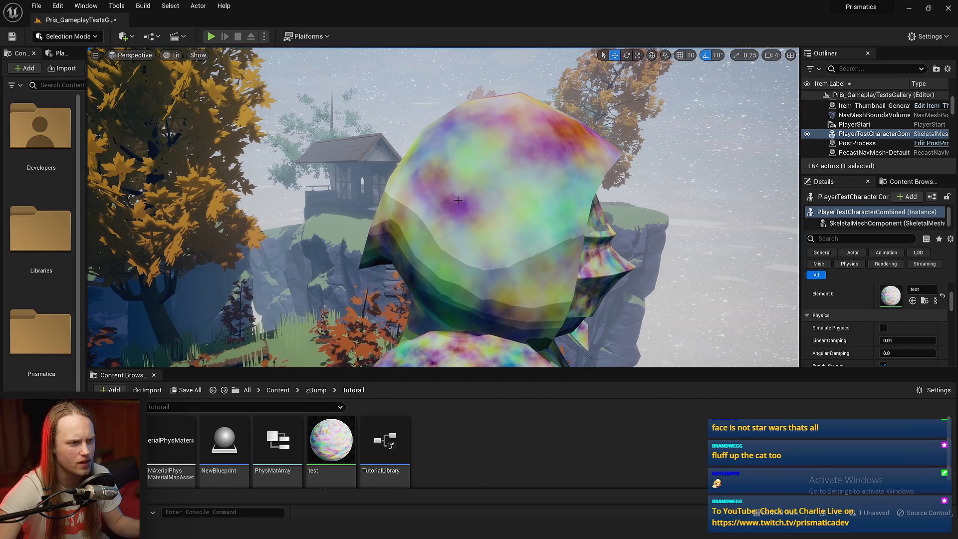
{"action": "mouse_move", "coordinate": [471, 198]}
{"action": "right_mouse_down"}
{"action": "mouse_move", "coordinate": [473, 207]}
{"action": "mouse_move", "coordinate": [474, 198]}
{"action": "right_mouse_up"}
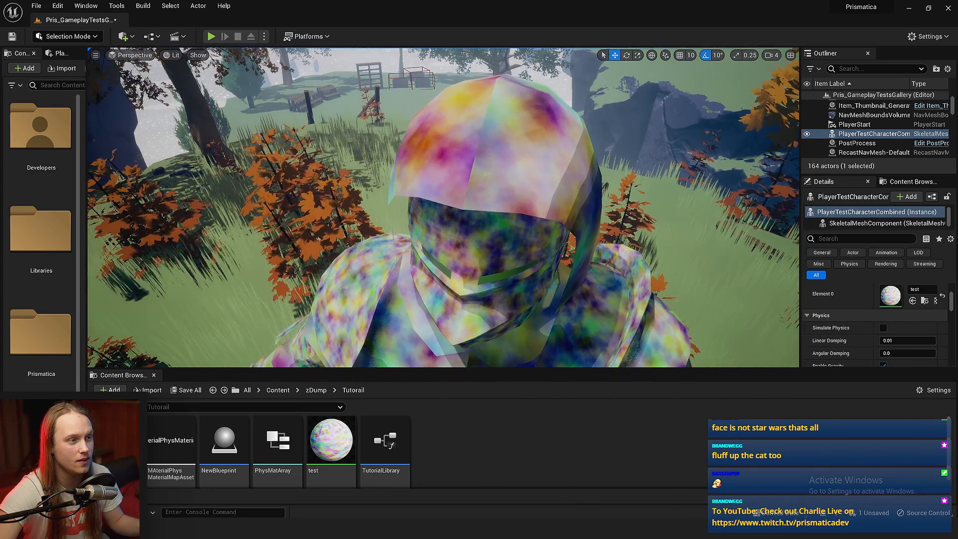
Step: Examine the cloud-like noise on the character's hood and body, and open the test material for editing
{"action": "right_click_drag", "start_coordinate": [525, 108], "coordinate": [472, 170]}
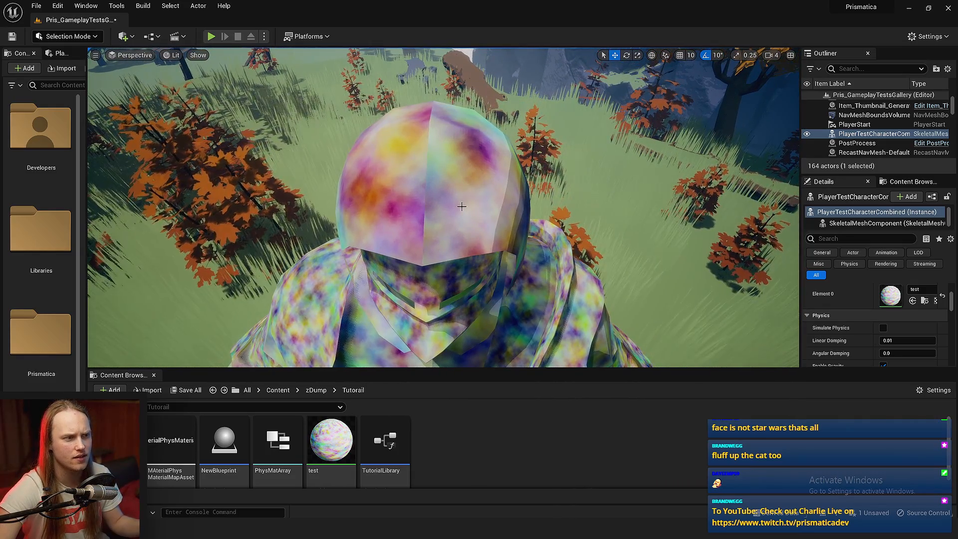
{"action": "right_click_drag", "start_coordinate": [390, 216], "coordinate": [399, 190]}
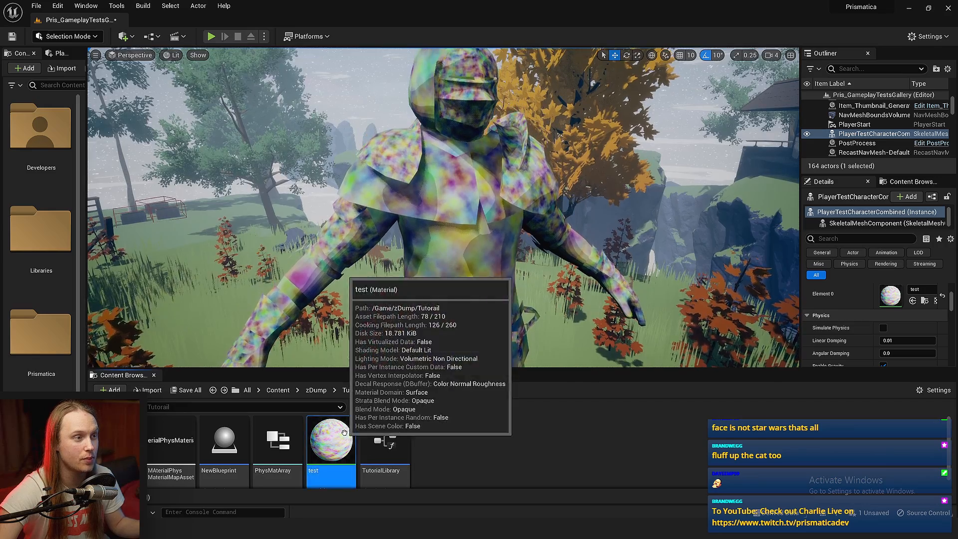
{"action": "double_click", "coordinate": [331, 441]}
Step: Examine the coloured vector noise on the character's arm, hand and hood up close in the level viewport
{"action": "right_click_drag", "start_coordinate": [637, 230], "coordinate": [547, 89]}
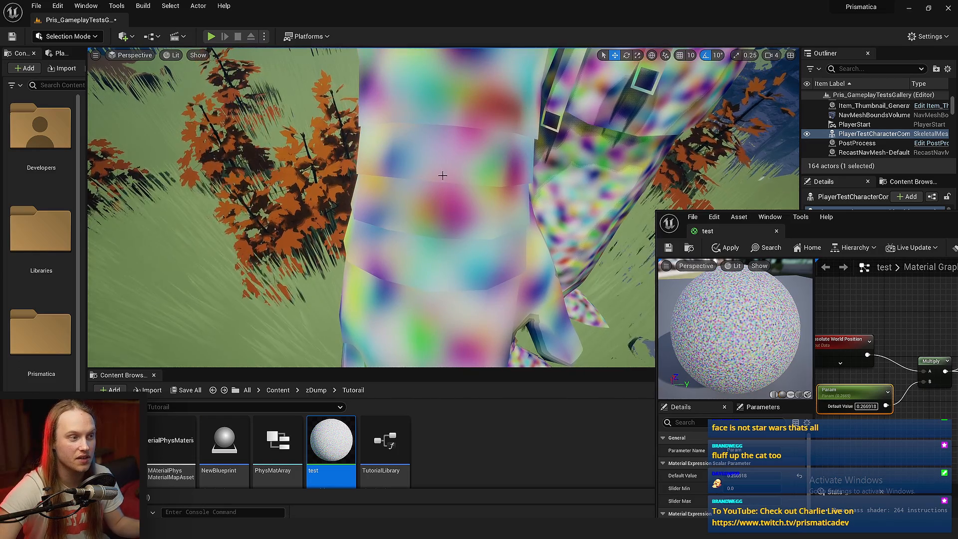
{"action": "right_click_drag", "start_coordinate": [440, 82], "coordinate": [444, 129]}
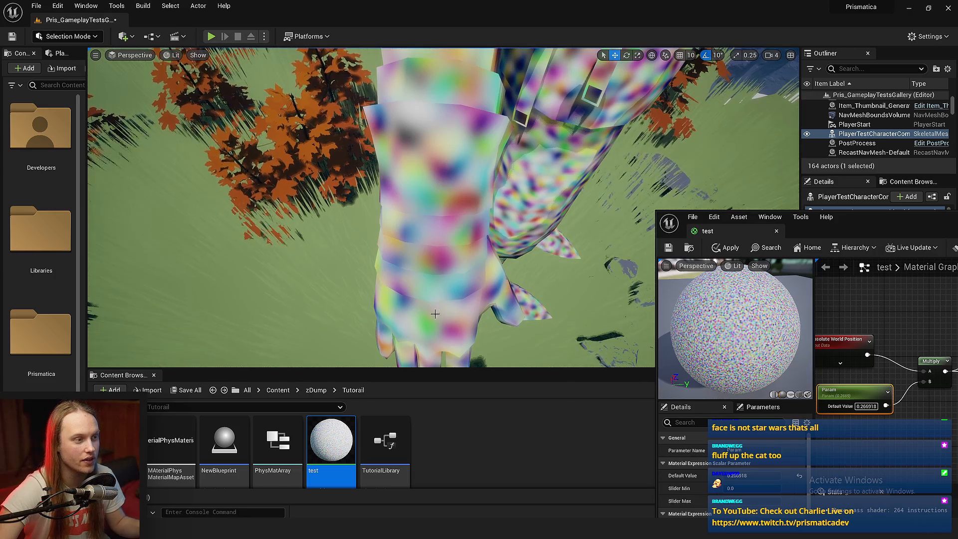
{"action": "right_click_drag", "start_coordinate": [435, 313], "coordinate": [393, 204]}
{"action": "right_click_drag", "start_coordinate": [505, 187], "coordinate": [538, 241]}
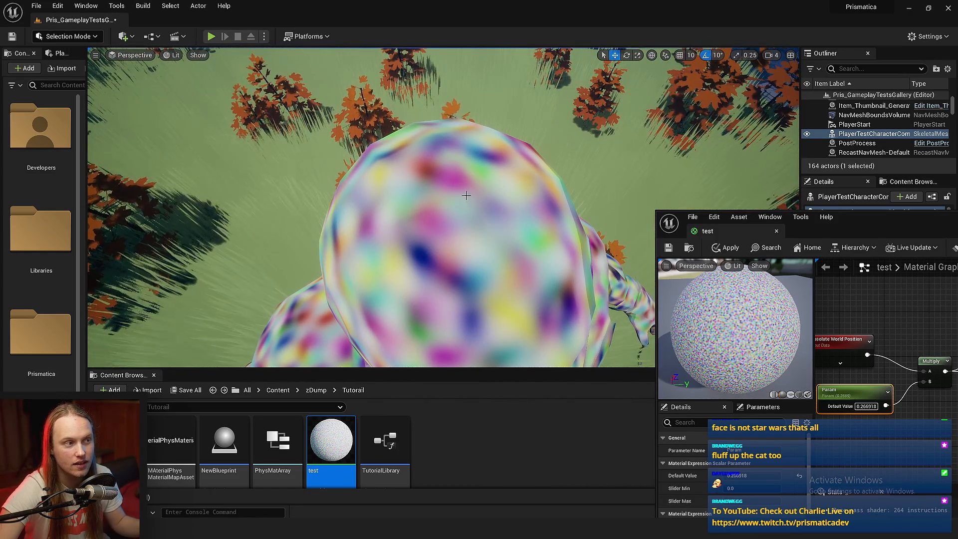
{"action": "mouse_move", "coordinate": [450, 177]}
{"action": "right_mouse_down"}
{"action": "mouse_move", "coordinate": [451, 155]}
{"action": "mouse_move", "coordinate": [448, 164]}
{"action": "right_mouse_up"}
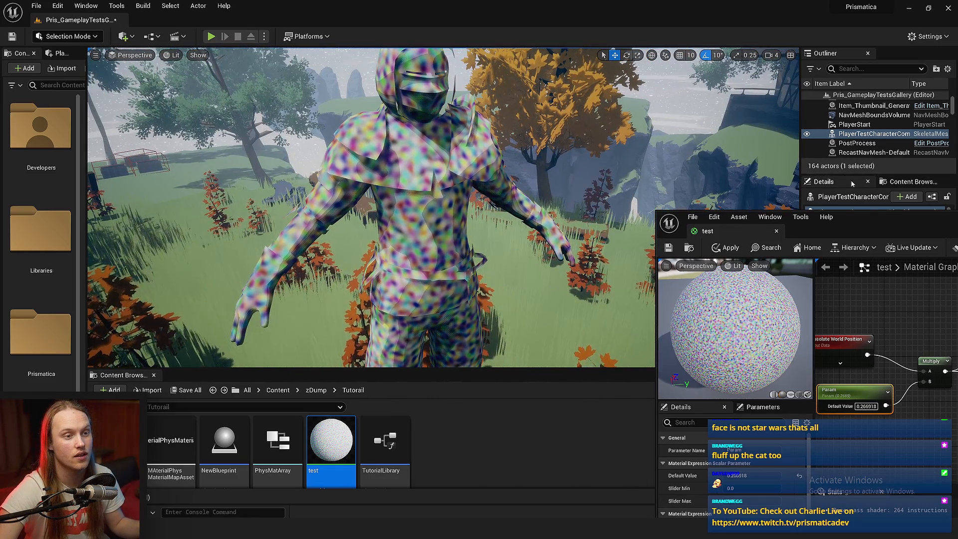
Step: Maximise the test material's editor window and move the Texture Sample and BreakOutFloat3Components nodes above the Base Color connection
{"action": "left_click_drag", "start_coordinate": [874, 218], "coordinate": [463, 139]}
{"action": "double_click", "coordinate": [465, 139]}
{"action": "right_click_drag", "start_coordinate": [464, 139], "coordinate": [349, 232]}
{"action": "right_click_drag", "start_coordinate": [575, 207], "coordinate": [511, 218]}
{"action": "left_click_drag", "start_coordinate": [510, 218], "coordinate": [622, 112]}
{"action": "left_click", "coordinate": [599, 164]}
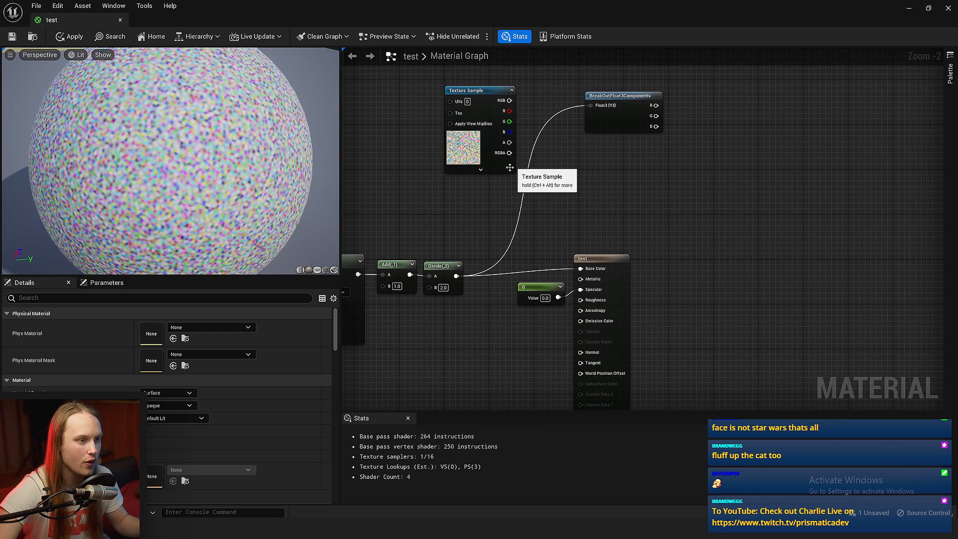
Step: Add two Constant3Vector colour nodes to the graph, one blue-grey of 0.147262, 0.319586, 0.366666 and one brown
{"action": "right_click_drag", "start_coordinate": [521, 198], "coordinate": [551, 217]}
{"action": "scroll", "coordinate": [551, 218], "scroll_direction": "up", "scroll_amount": 2}
{"action": "left_click", "coordinate": [564, 224]}
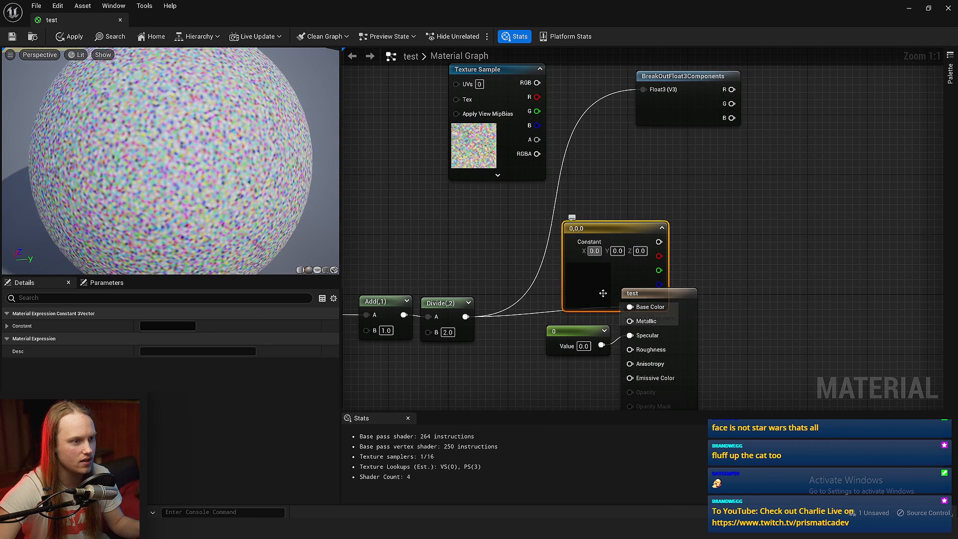
{"action": "left_click_drag", "start_coordinate": [603, 294], "coordinate": [525, 284]}
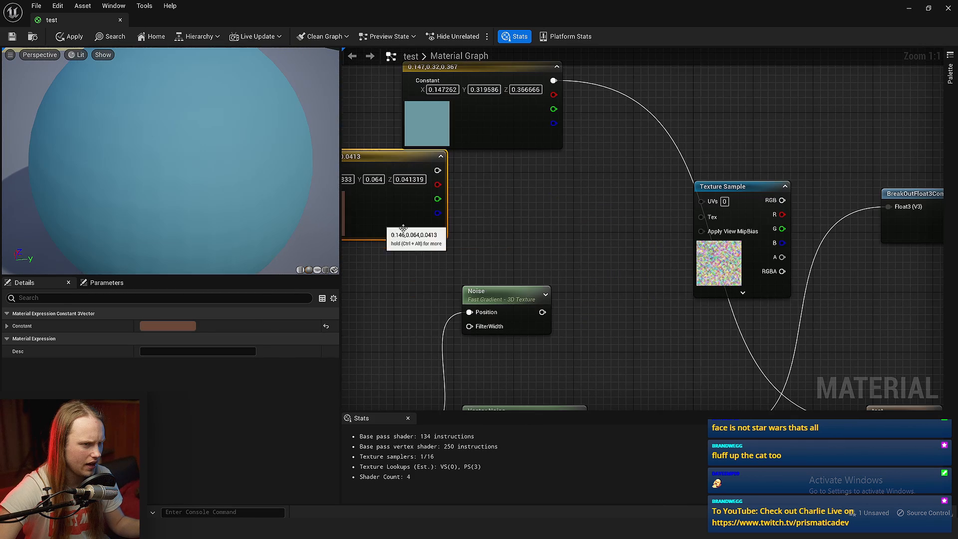
{"action": "left_click_drag", "start_coordinate": [743, 189], "coordinate": [561, 161]}
{"action": "left_click", "coordinate": [210, 403]}
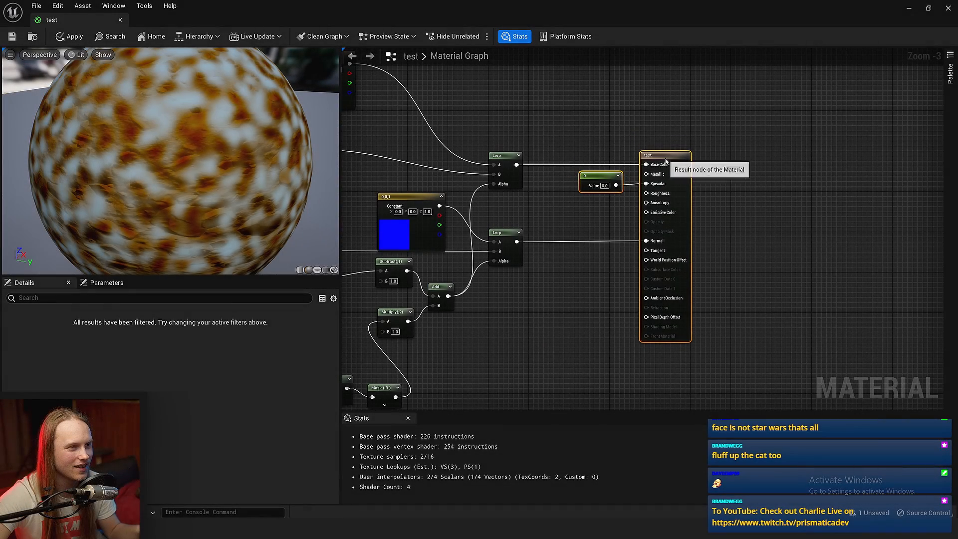
Step: Select the Subtract, Multiply and Add nodes and move them closer to the Lerp nodes' Alpha inputs
{"action": "left_click", "coordinate": [665, 160]}
{"action": "right_click_drag", "start_coordinate": [453, 334], "coordinate": [694, 295]}
{"action": "scroll", "coordinate": [741, 271], "scroll_direction": "up", "scroll_amount": 3}
{"action": "left_click_drag", "start_coordinate": [690, 294], "coordinate": [593, 231]}
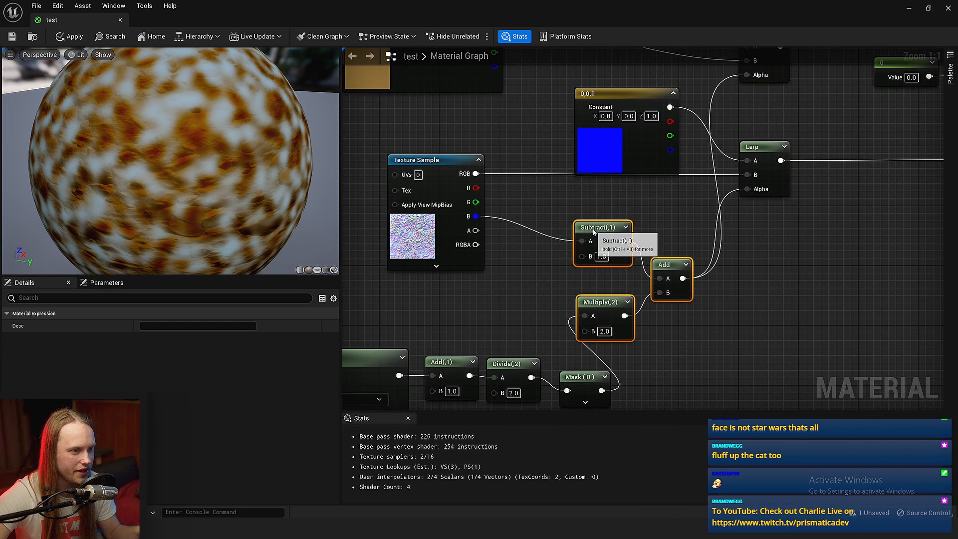
{"action": "left_click", "coordinate": [663, 265]}
{"action": "scroll", "coordinate": [640, 211], "scroll_direction": "down", "scroll_amount": 1}
{"action": "left_click_drag", "start_coordinate": [494, 204], "coordinate": [442, 203]}
Step: Move the 0,0,1 constant away from its Lerp and line up Mask (R) with the noise chain's Add and Divide nodes
{"action": "right_click_drag", "start_coordinate": [684, 375], "coordinate": [692, 322]}
{"action": "left_click", "coordinate": [671, 310]}
{"action": "left_click_drag", "start_coordinate": [671, 309], "coordinate": [595, 196]}
{"action": "right_click_drag", "start_coordinate": [516, 235], "coordinate": [684, 199]}
{"action": "left_click", "coordinate": [686, 292]}
{"action": "left_click_drag", "start_coordinate": [728, 303], "coordinate": [589, 349]}
{"action": "left_click", "coordinate": [620, 361]}
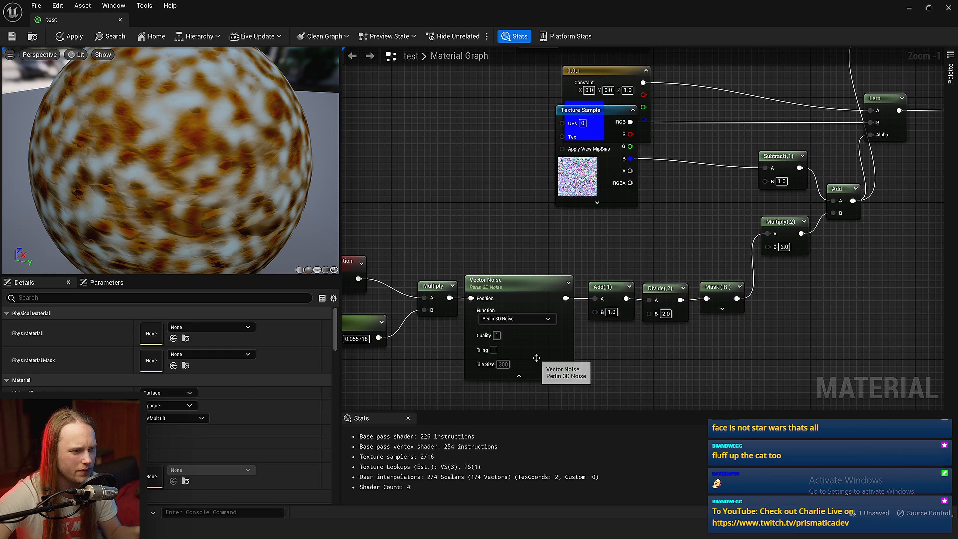
Step: Examine the Vector Noise chain and the RockyGround_Baked Texture Sample, following its blue output through Subtract and Add to the Lerp alphas
{"action": "left_click", "coordinate": [536, 357]}
{"action": "right_click_drag", "start_coordinate": [639, 329], "coordinate": [532, 392]}
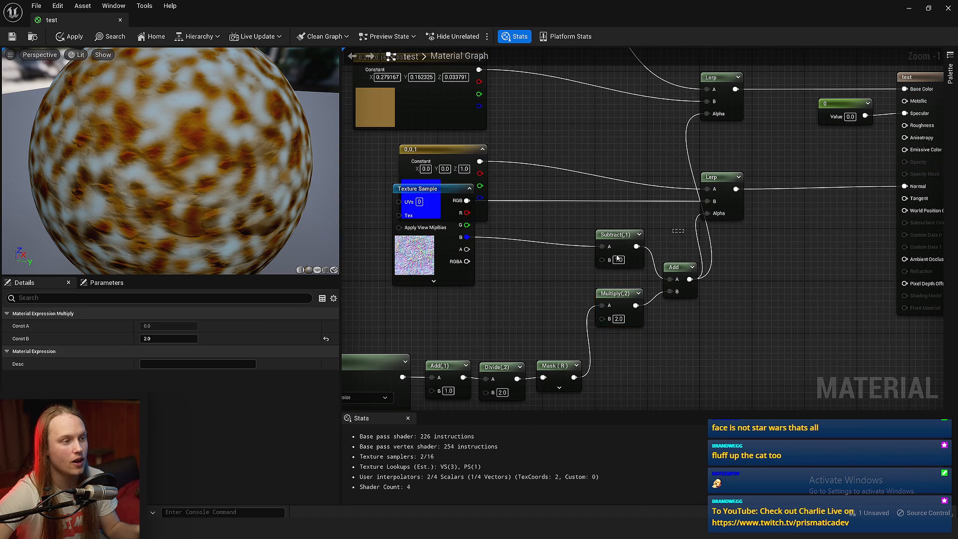
{"action": "left_click", "coordinate": [528, 263]}
{"action": "right_click_drag", "start_coordinate": [494, 264], "coordinate": [573, 316]}
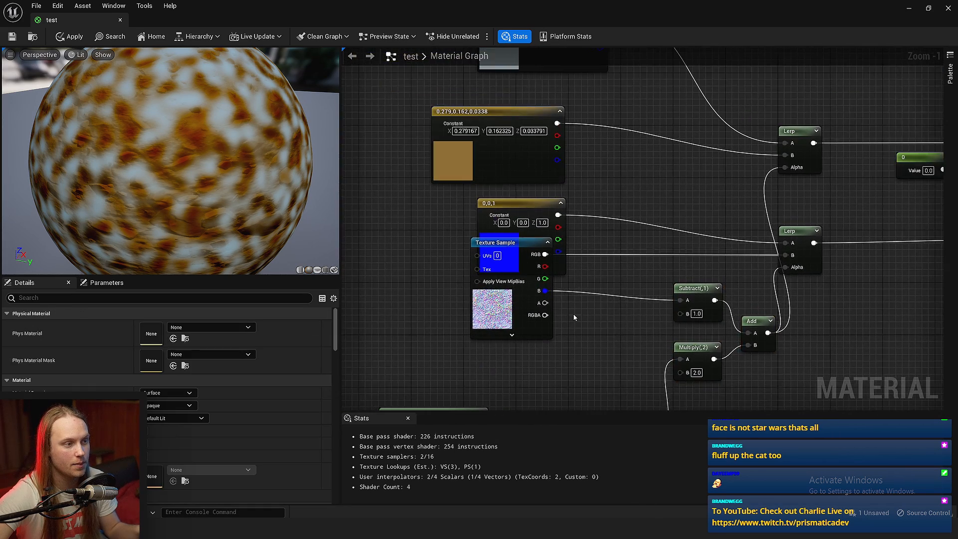
{"action": "scroll", "coordinate": [532, 287], "scroll_direction": "up", "scroll_amount": 5, "text": "ctrl"}
{"action": "left_click_drag", "start_coordinate": [505, 304], "coordinate": [524, 327]}
{"action": "right_click_drag", "start_coordinate": [509, 317], "coordinate": [476, 251]}
{"action": "scroll", "coordinate": [476, 251], "scroll_direction": "up", "scroll_amount": 3, "text": "ctrl"}
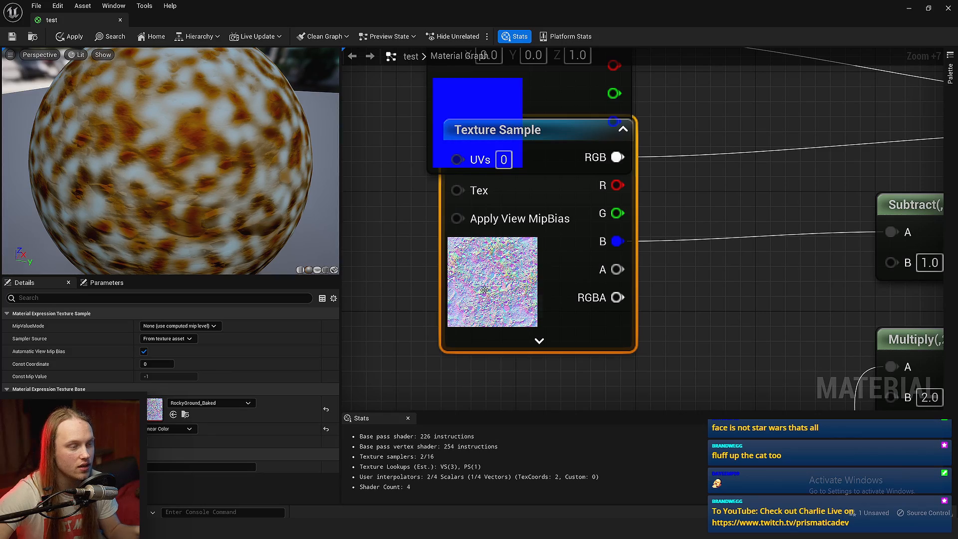
{"action": "right_click_drag", "start_coordinate": [598, 276], "coordinate": [540, 280]}
{"action": "scroll", "coordinate": [539, 279], "scroll_direction": "down", "scroll_amount": 1}
{"action": "right_click_drag", "start_coordinate": [758, 247], "coordinate": [575, 248]}
{"action": "scroll", "coordinate": [576, 248], "scroll_direction": "down", "scroll_amount": 3}
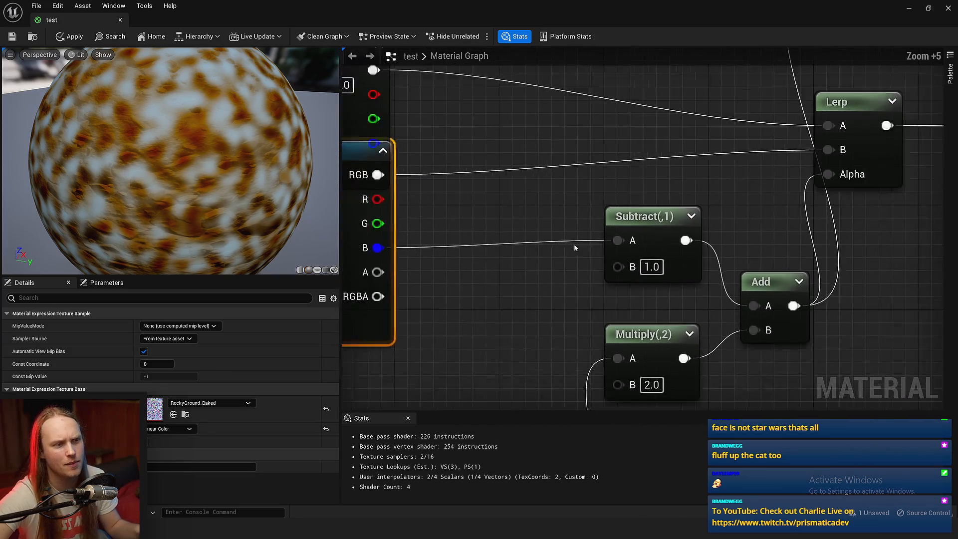
{"action": "left_click_drag", "start_coordinate": [664, 295], "coordinate": [751, 226]}
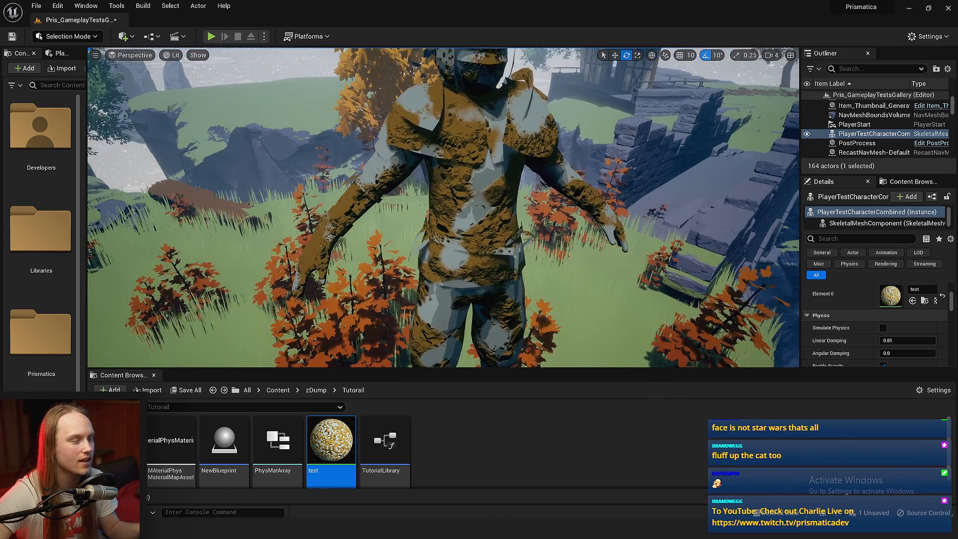
Step: Examine the blended brown and grey material on the character's body and hood in the level viewport
{"action": "right_click_drag", "start_coordinate": [442, 207], "coordinate": [486, 250]}
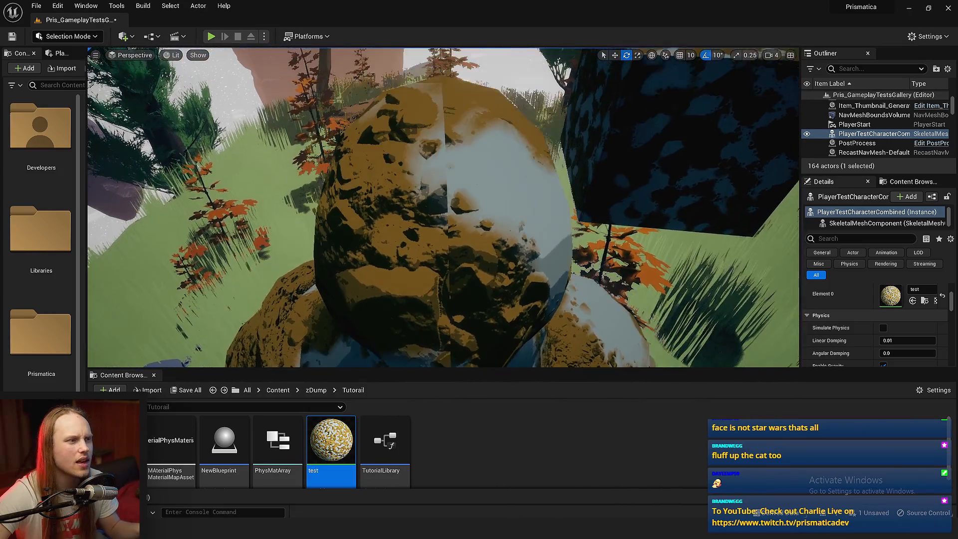
{"action": "right_click_drag", "start_coordinate": [411, 243], "coordinate": [435, 281]}
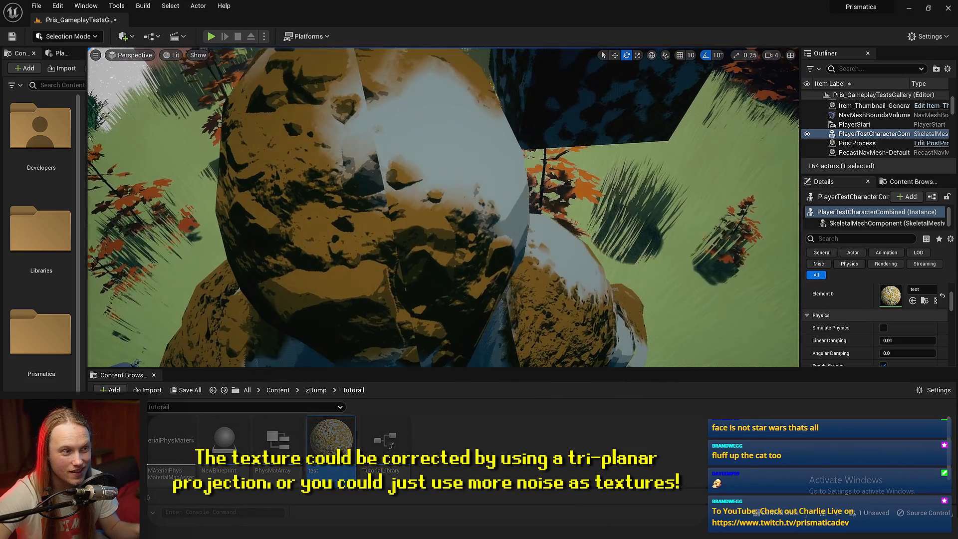
{"action": "right_click_drag", "start_coordinate": [445, 249], "coordinate": [424, 219]}
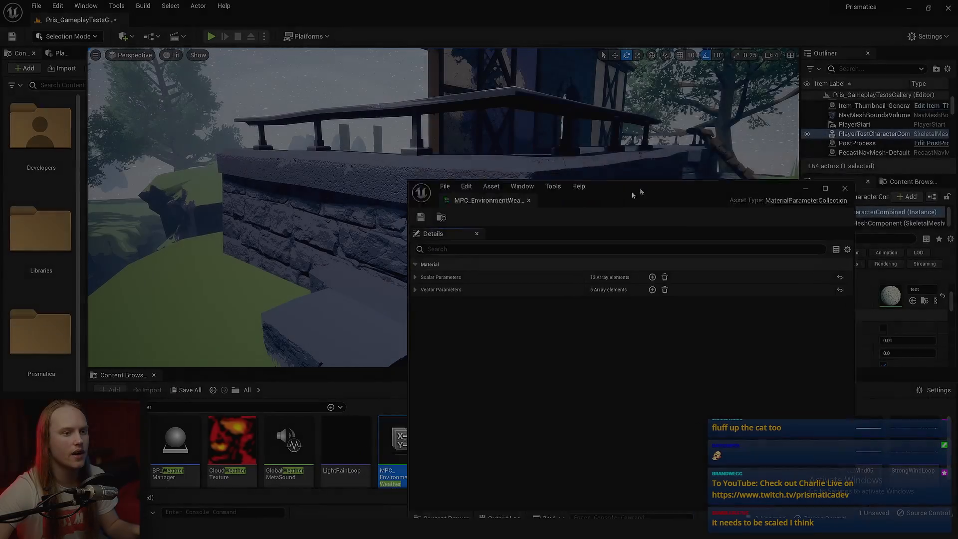
Step: Move and narrow the environment weather parameter collection window, and bring the viewport in close on the stone wall's railing
{"action": "left_click_drag", "start_coordinate": [637, 193], "coordinate": [739, 21]}
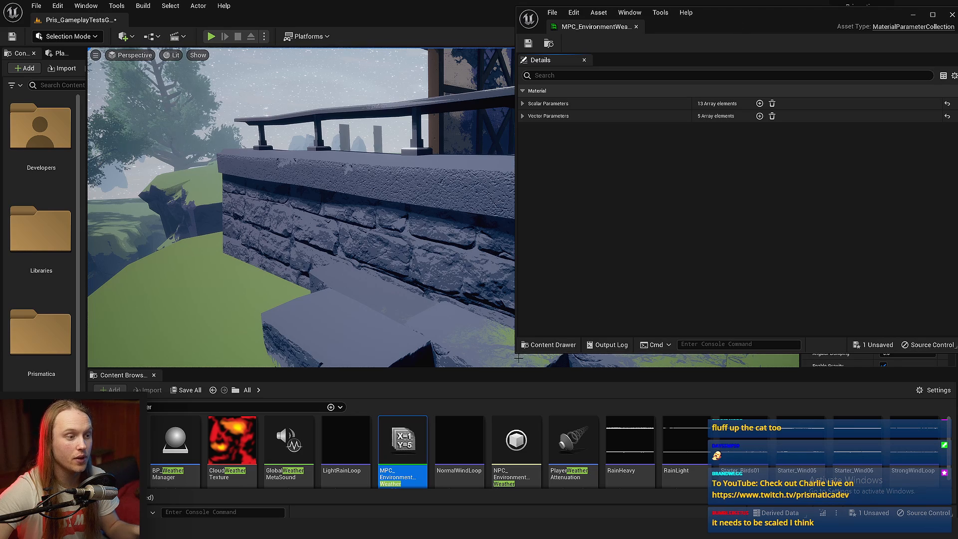
{"action": "left_click_drag", "start_coordinate": [515, 352], "coordinate": [709, 518]}
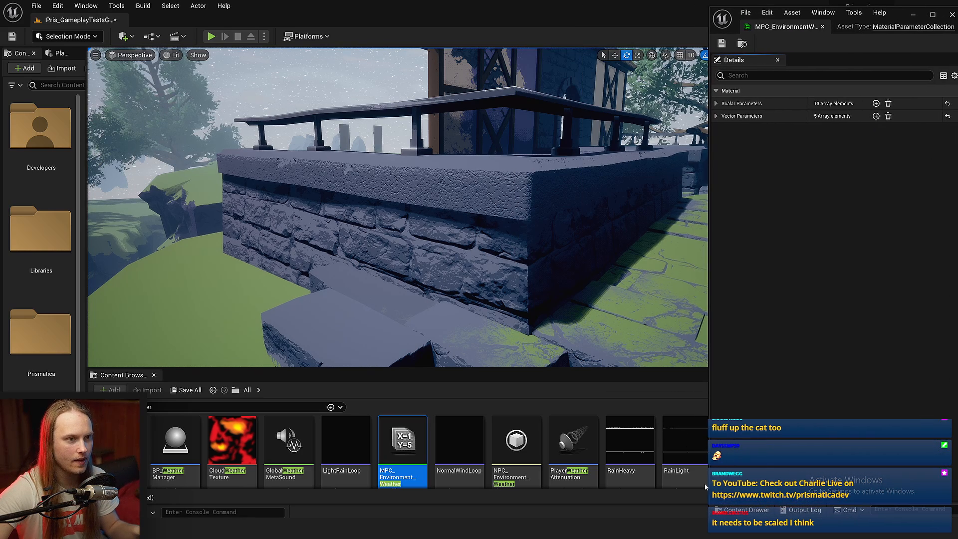
{"action": "key", "text": "w"}
{"action": "right_click_drag", "start_coordinate": [397, 207], "coordinate": [394, 280]}
Step: Set the scalar parameters' default values to about 1.25 for Wetness and about 3.33 for Rain
{"action": "left_click", "coordinate": [717, 103]}
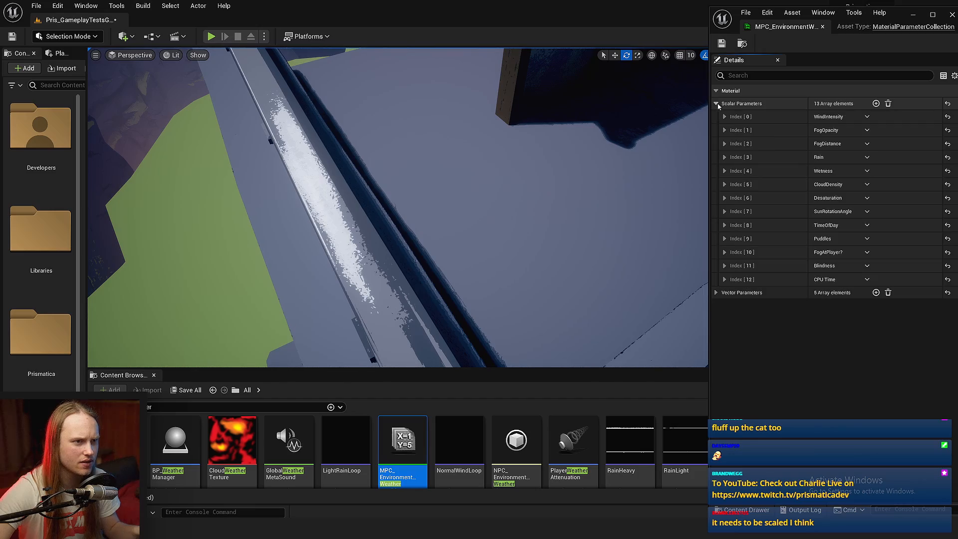
{"action": "left_click", "coordinate": [725, 170]}
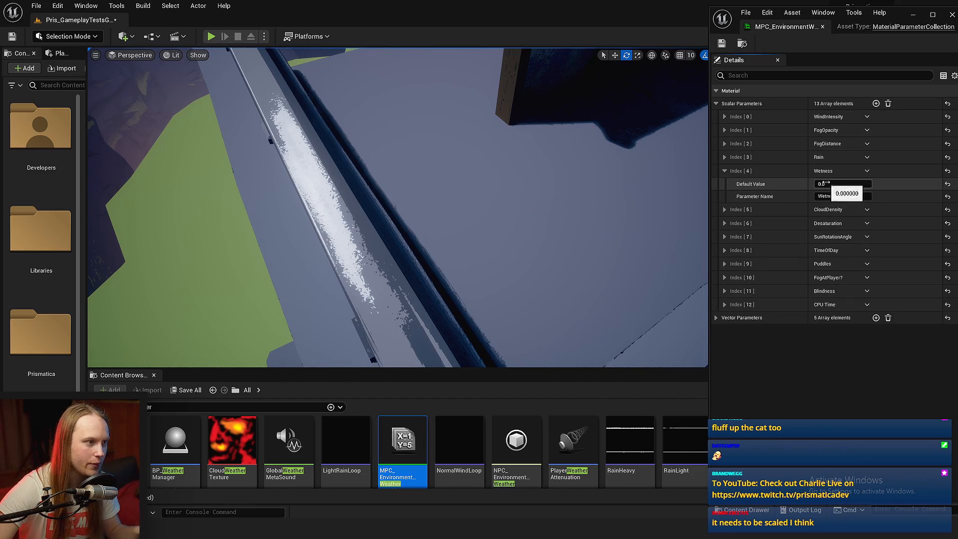
{"action": "left_click_drag", "start_coordinate": [823, 183], "coordinate": [852, 170]}
{"action": "left_click", "coordinate": [724, 156]}
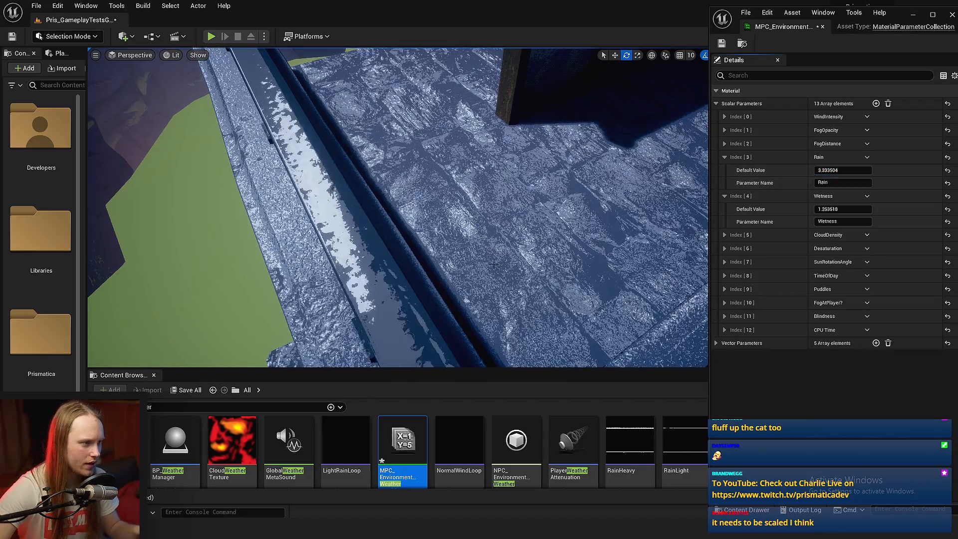
Step: Examine the wetness effect on the railing, stone floor and wall faces from several angles in the level viewport
{"action": "mouse_move", "coordinate": [494, 265]}
{"action": "right_mouse_down"}
{"action": "mouse_move", "coordinate": [428, 260]}
{"action": "mouse_move", "coordinate": [493, 264]}
{"action": "right_mouse_up"}
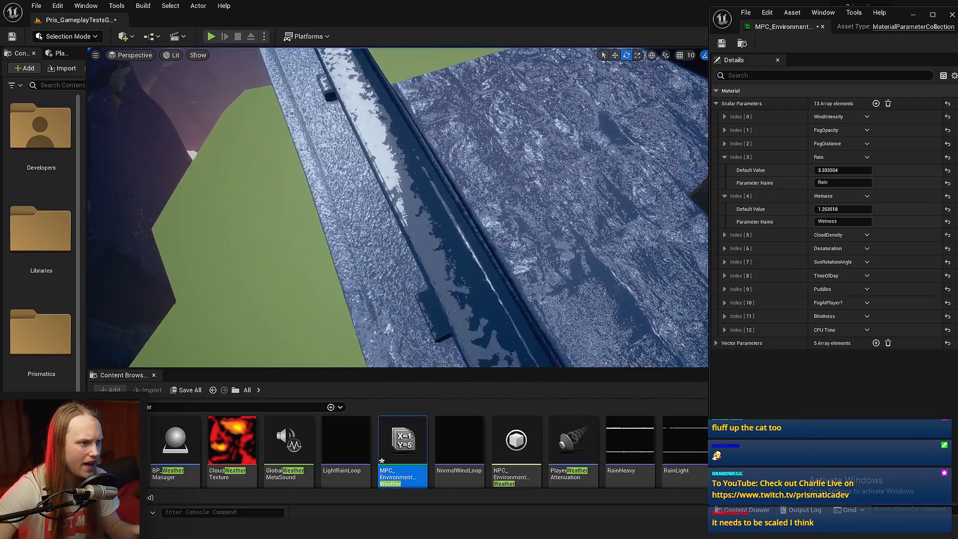
{"action": "right_click_drag", "start_coordinate": [419, 202], "coordinate": [452, 178]}
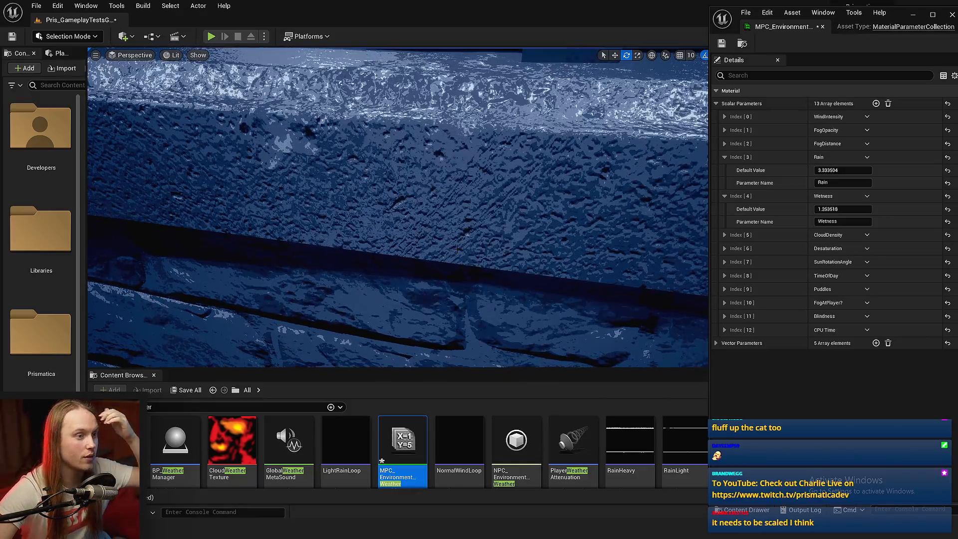
{"action": "right_click_drag", "start_coordinate": [456, 247], "coordinate": [474, 192]}
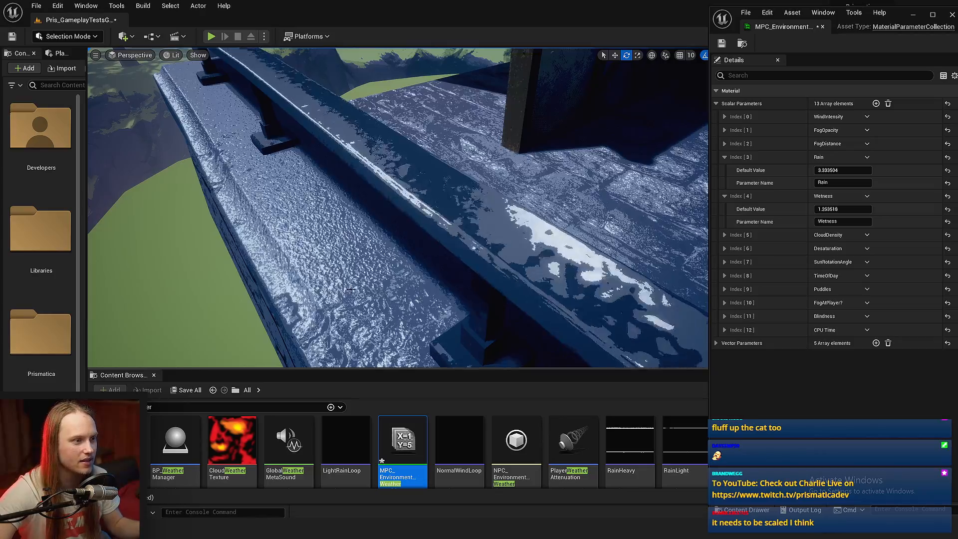
{"action": "right_click_drag", "start_coordinate": [350, 289], "coordinate": [403, 169]}
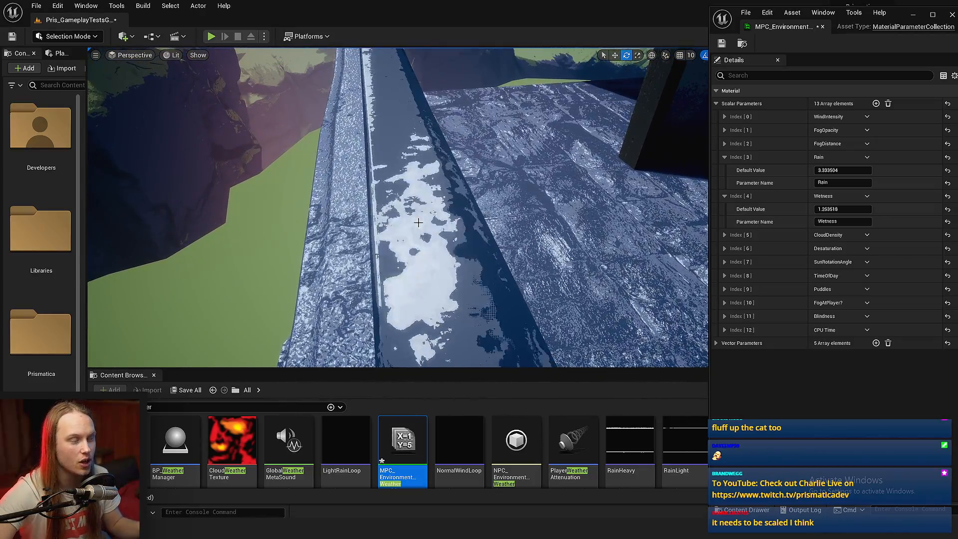
{"action": "right_click_drag", "start_coordinate": [418, 222], "coordinate": [475, 115]}
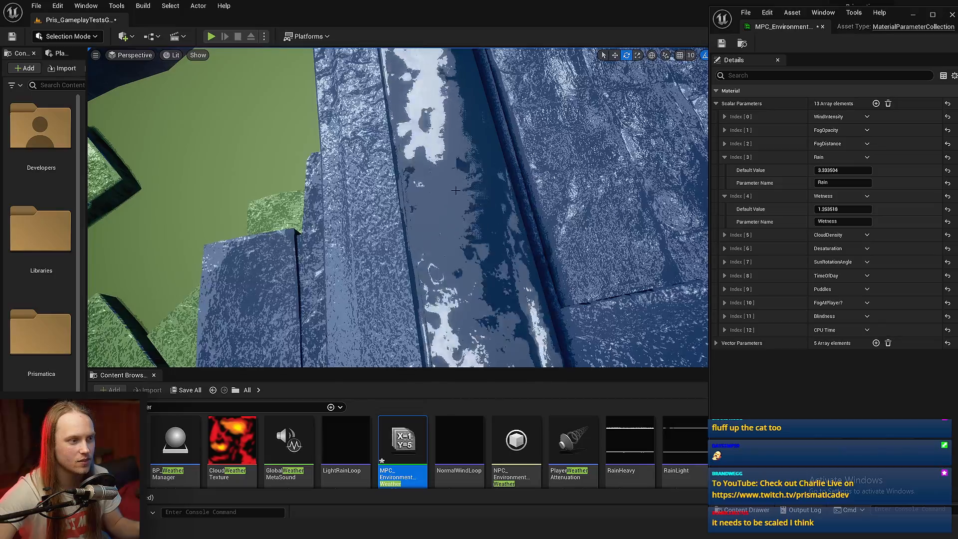
{"action": "right_click_drag", "start_coordinate": [437, 213], "coordinate": [521, 137]}
{"action": "right_click_drag", "start_coordinate": [458, 197], "coordinate": [438, 197]}
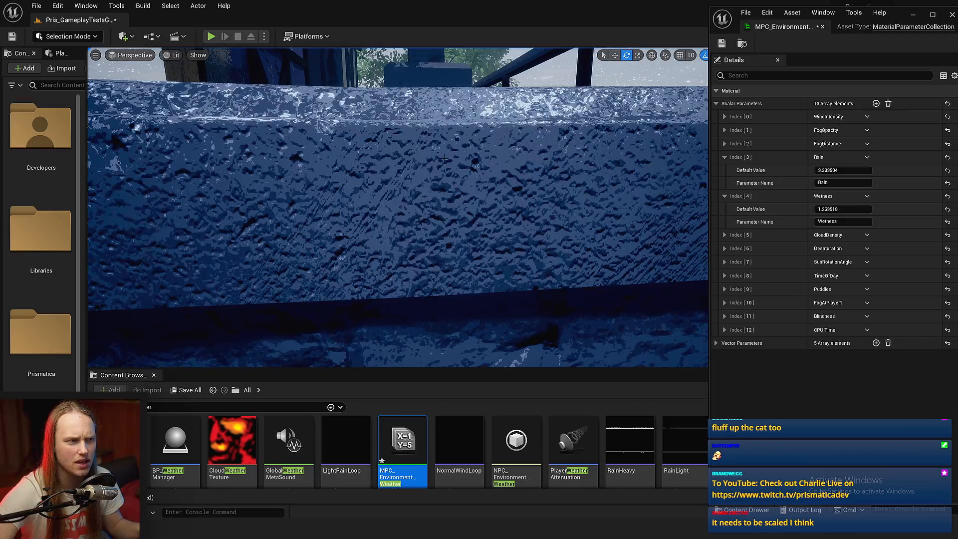
{"action": "right_click_drag", "start_coordinate": [469, 209], "coordinate": [414, 210]}
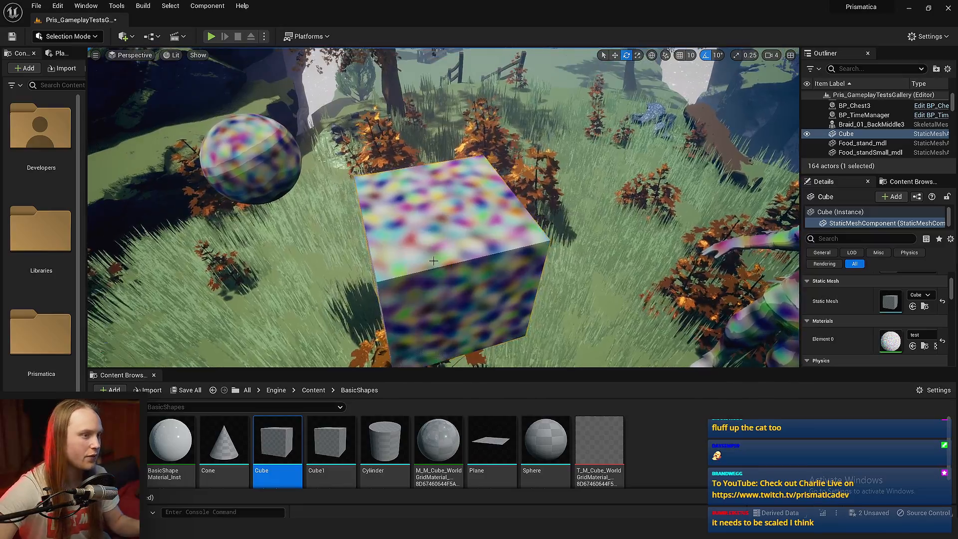
Step: Select the cube with the test material and examine the vector noise across its top and side faces
{"action": "right_click_drag", "start_coordinate": [448, 210], "coordinate": [399, 209]}
{"action": "left_click", "coordinate": [424, 214]}
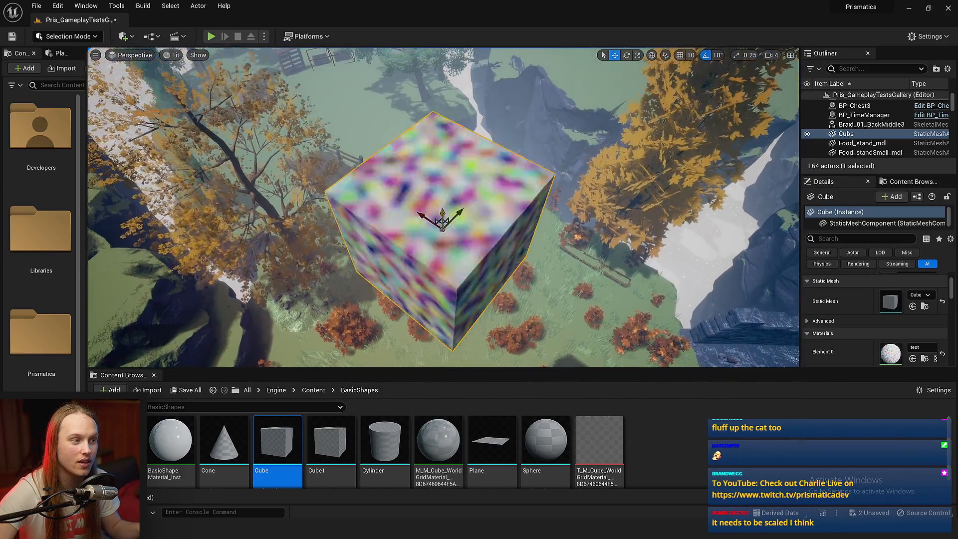
{"action": "mouse_move", "coordinate": [462, 234]}
{"action": "right_mouse_down"}
{"action": "mouse_move", "coordinate": [462, 280]}
{"action": "mouse_move", "coordinate": [461, 209]}
{"action": "mouse_move", "coordinate": [462, 250]}
{"action": "mouse_move", "coordinate": [462, 234]}
{"action": "right_mouse_up"}
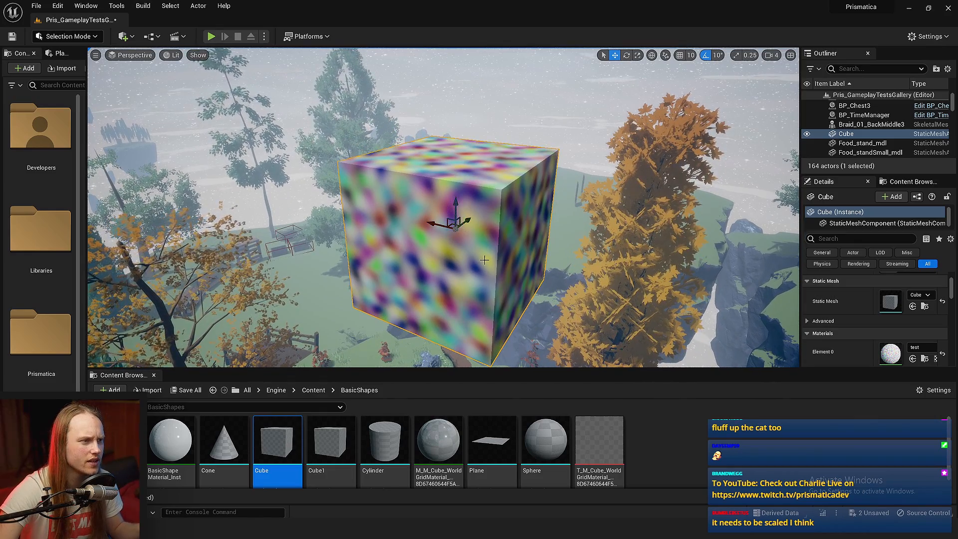
{"action": "mouse_move", "coordinate": [484, 260]}
{"action": "right_mouse_down"}
{"action": "mouse_move", "coordinate": [479, 270]}
{"action": "mouse_move", "coordinate": [474, 253]}
{"action": "right_mouse_up"}
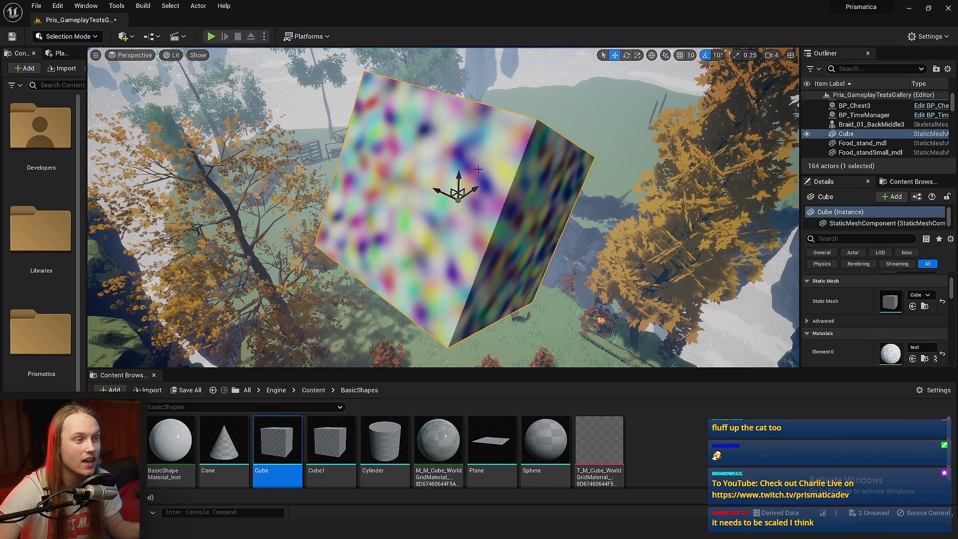
{"action": "right_click_drag", "start_coordinate": [478, 170], "coordinate": [520, 160]}
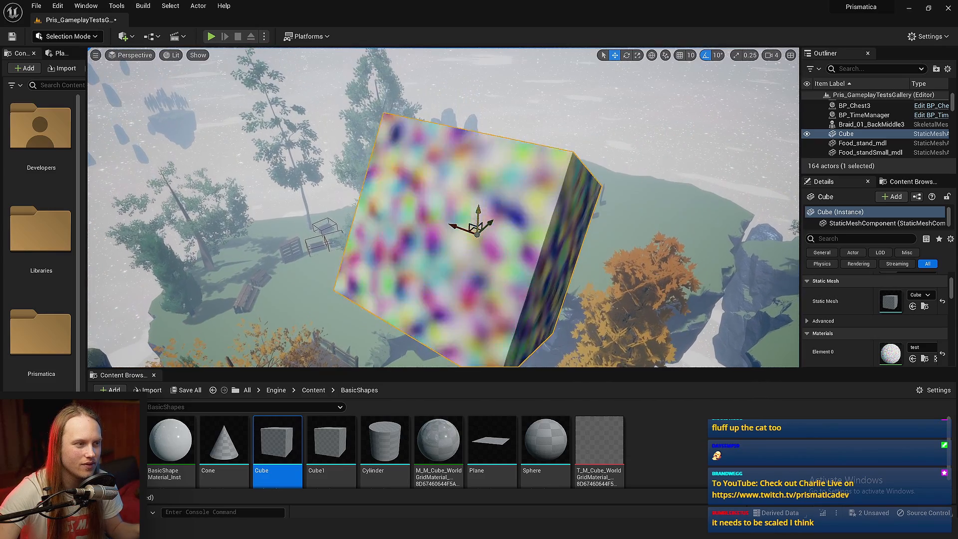
{"action": "right_click_drag", "start_coordinate": [520, 160], "coordinate": [517, 145]}
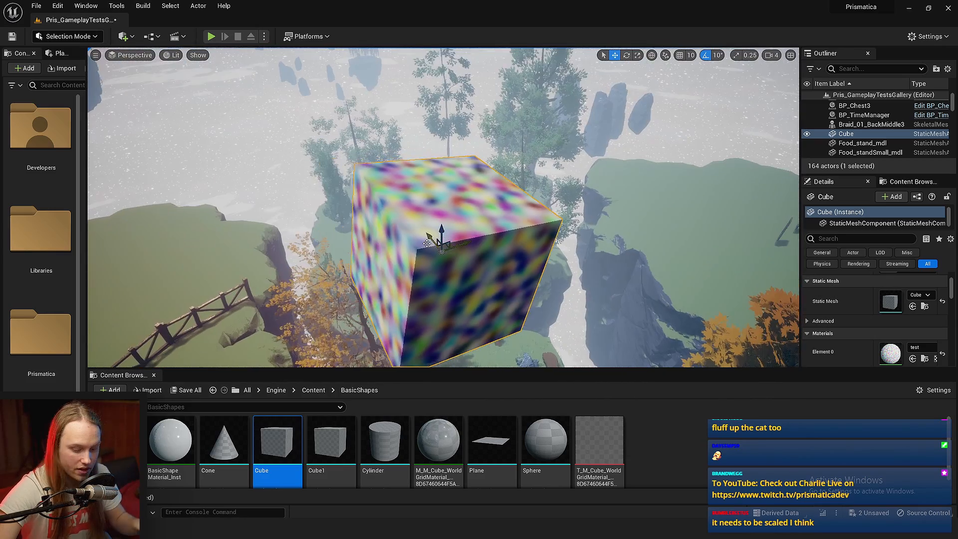